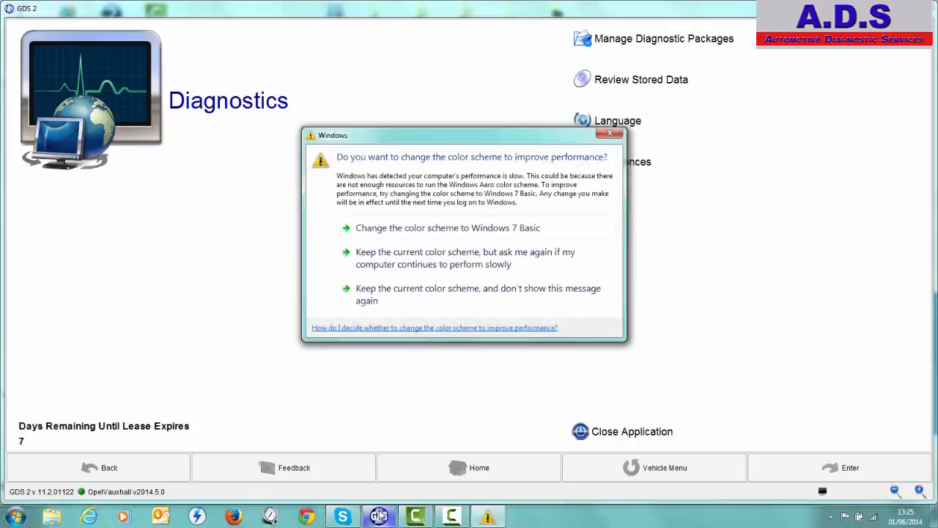
# Set the communication device type to MongoosePro GM II in the preferences, dismissing the color scheme prompts and acknowledging the uncertified device notice
pyautogui.click(611, 133)
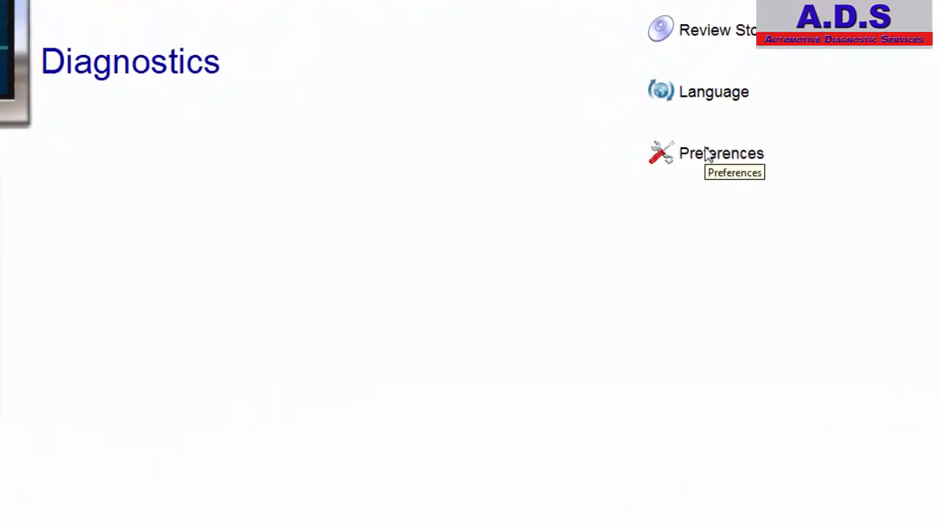
pyautogui.click(741, 148)
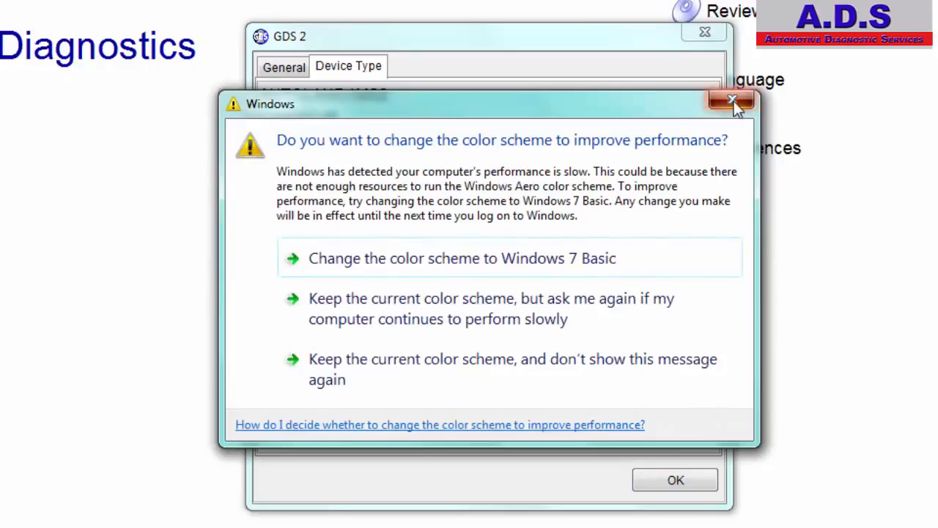
pyautogui.click(732, 100)
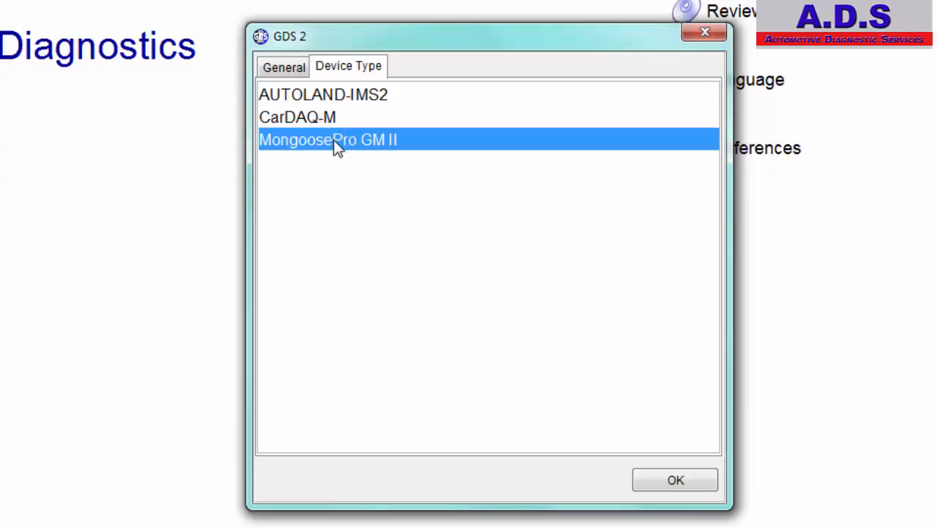
pyautogui.click(676, 481)
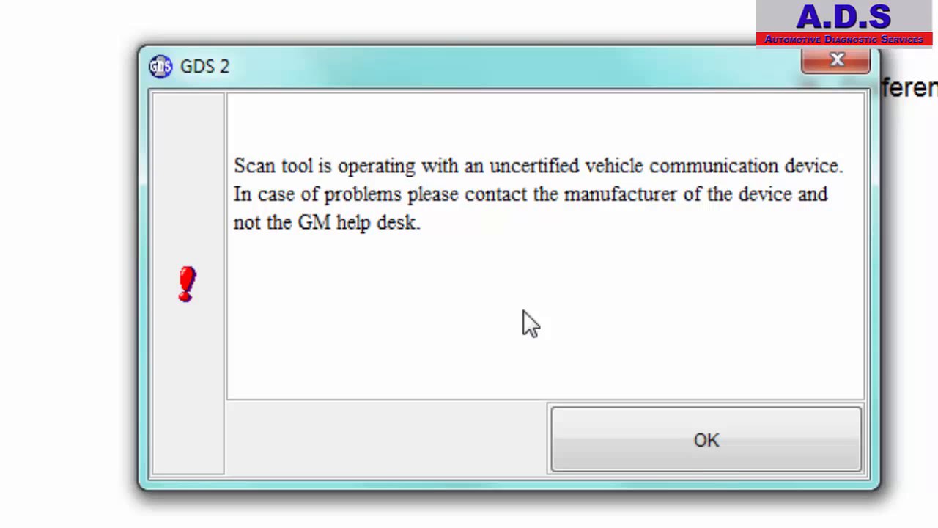
pyautogui.click(692, 443)
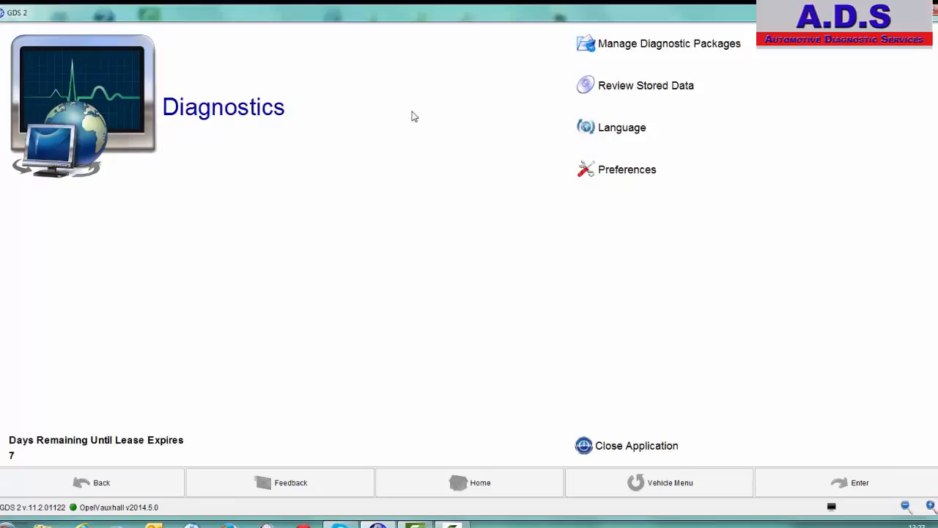
# Start diagnostics and continue with the 2013 Opel/Vauxhall Astra-J, dismissing the color scheme prompt
pyautogui.click(107, 109)
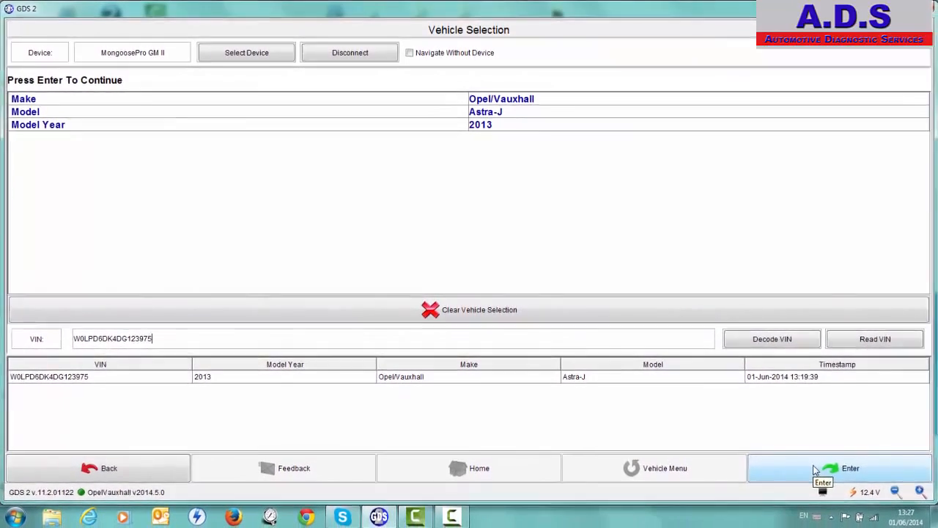
pyautogui.click(816, 470)
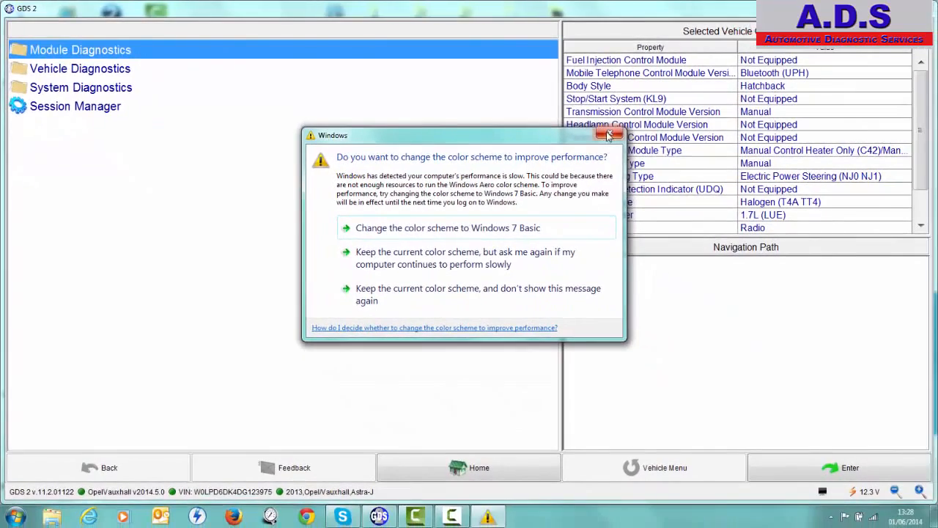
pyautogui.click(608, 134)
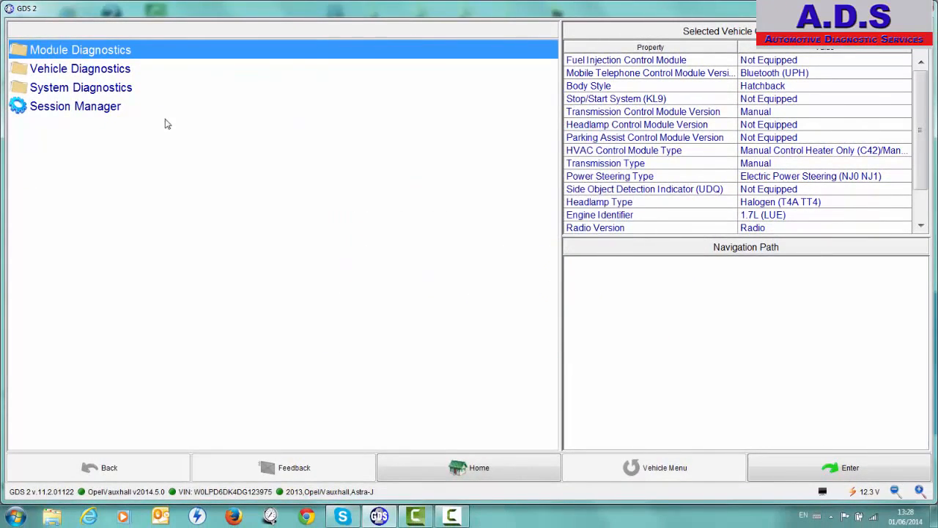
# Check the Vehicle DTC Information summary for all control modules, look at the Clear DTCs page, and return to Vehicle Diagnostics
pyautogui.doubleClick(96, 69)
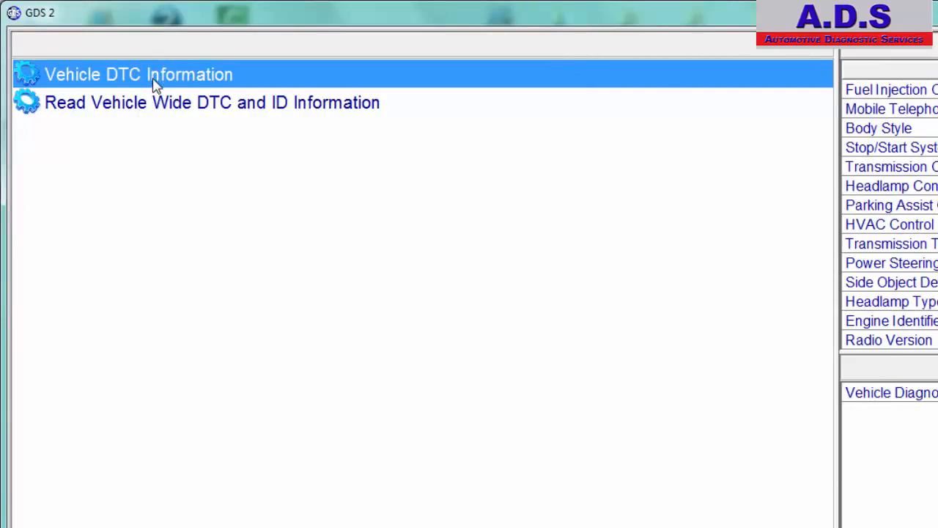
pyautogui.doubleClick(154, 85)
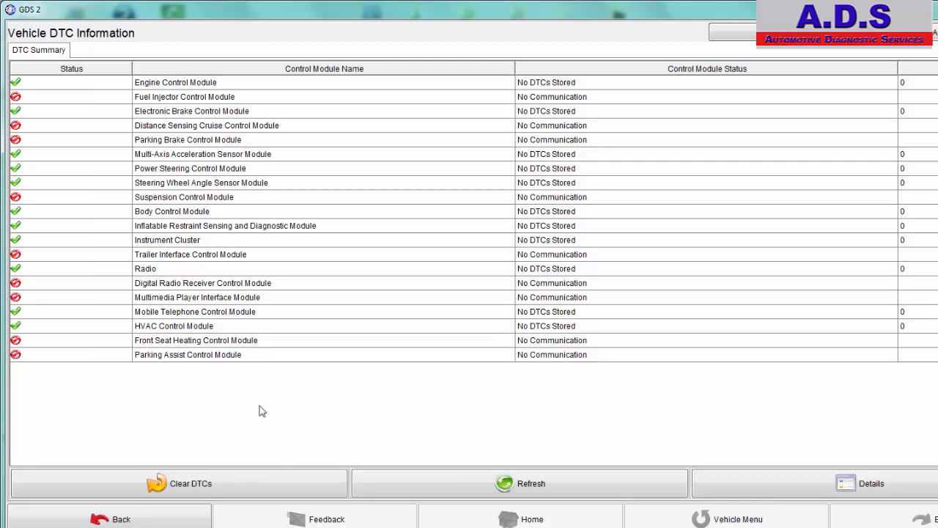
pyautogui.click(238, 490)
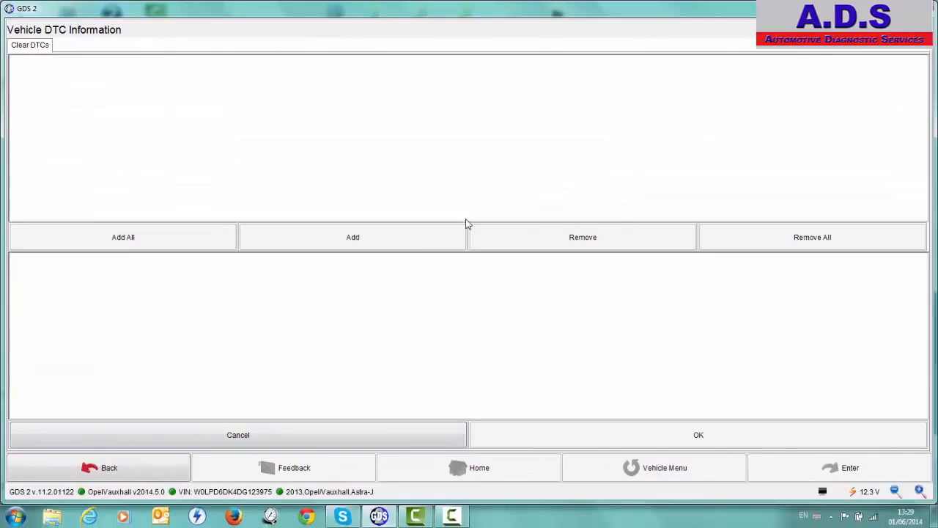
pyautogui.click(103, 474)
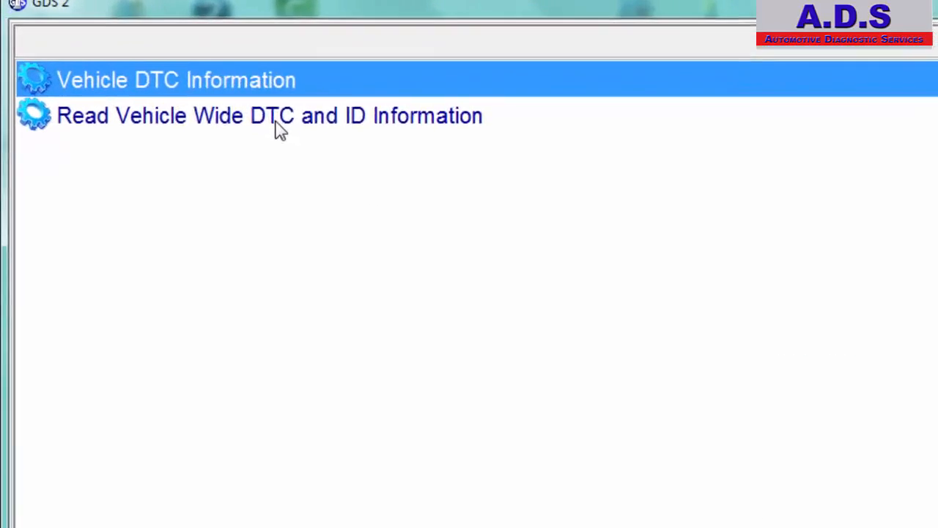
# Generate the Read Vehicle Wide DTC and ID Information report, read through its module data, and close it
pyautogui.click(145, 72)
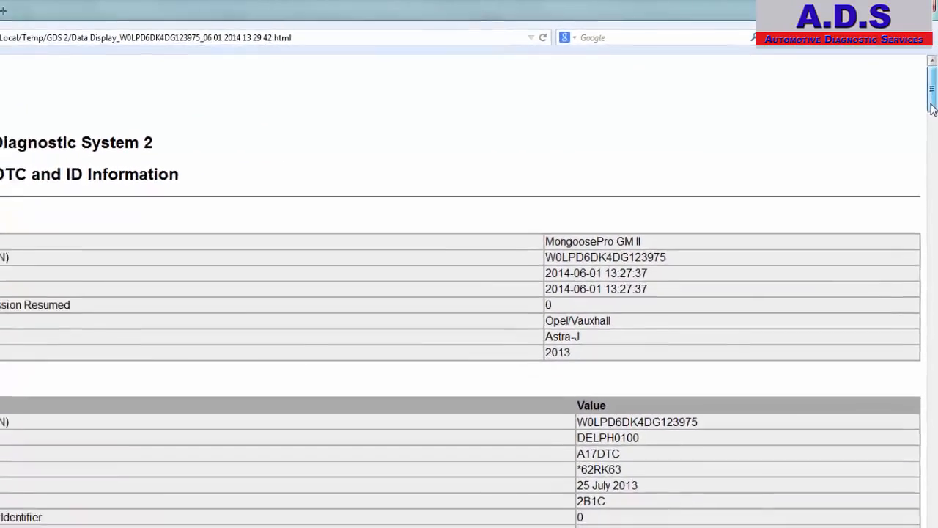
pyautogui.moveTo(931, 110); pyautogui.dragTo(931, 120)
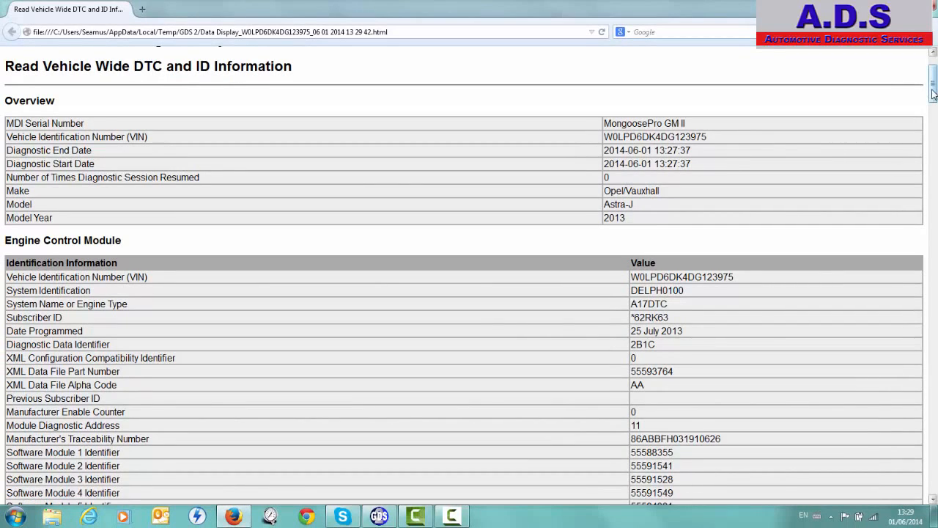
pyautogui.moveTo(932, 92); pyautogui.dragTo(933, 101)
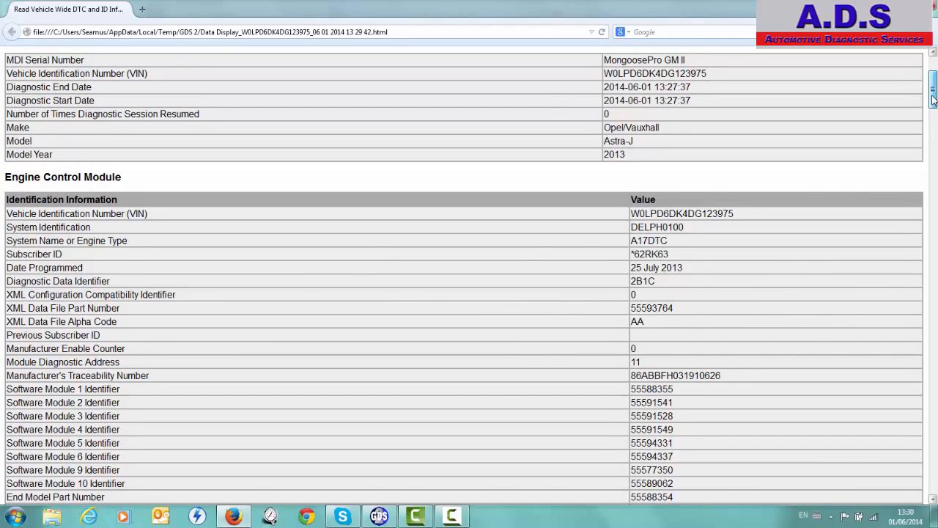
pyautogui.moveTo(933, 97); pyautogui.dragTo(934, 243)
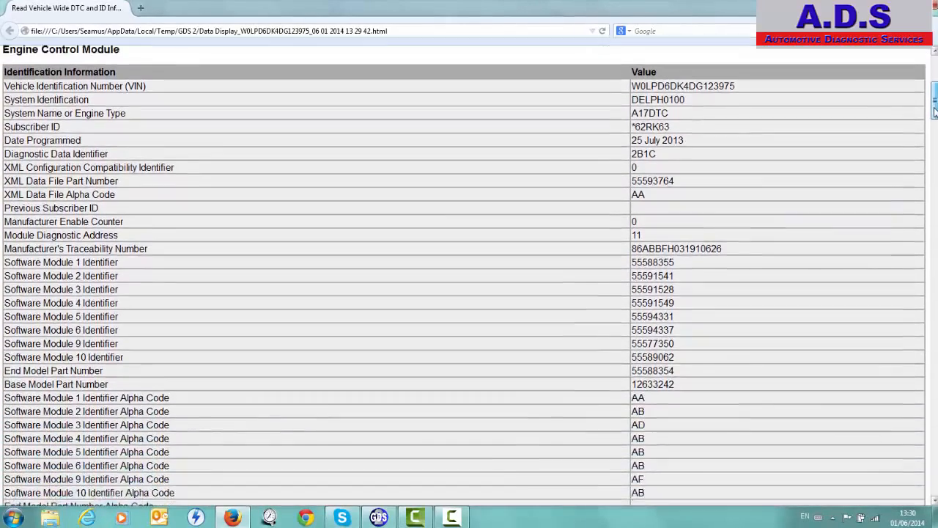
pyautogui.click(935, 5)
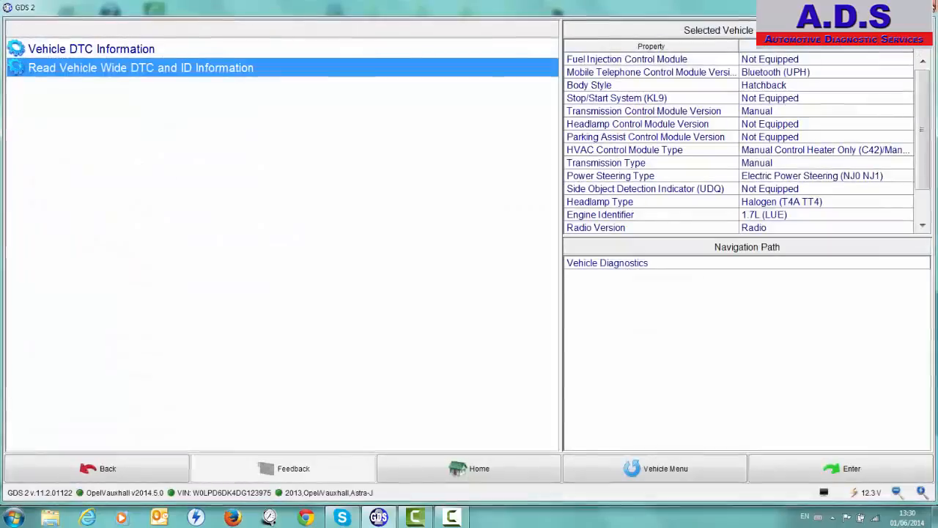
# View the Engine Control Module's Identification Information in Module Diagnostics, then return to that module's function list
pyautogui.click(104, 473)
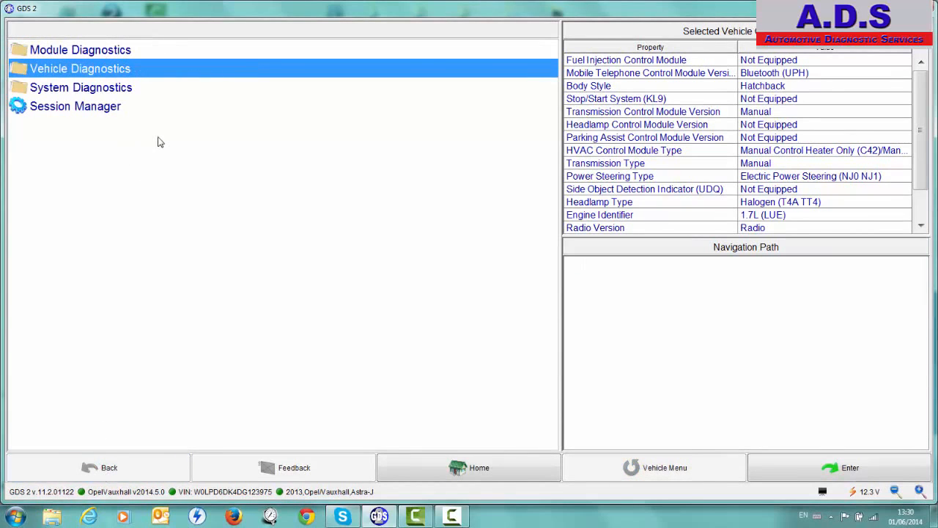
pyautogui.doubleClick(107, 52)
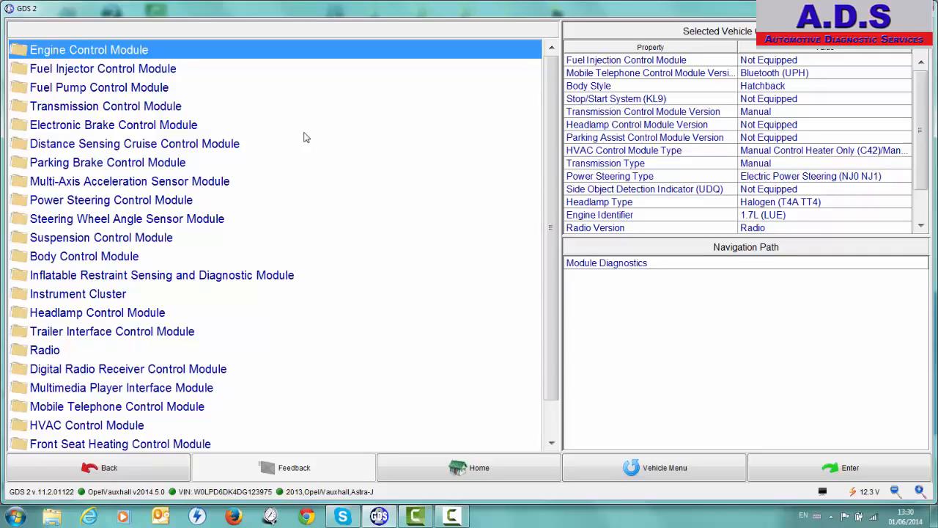
pyautogui.doubleClick(147, 54)
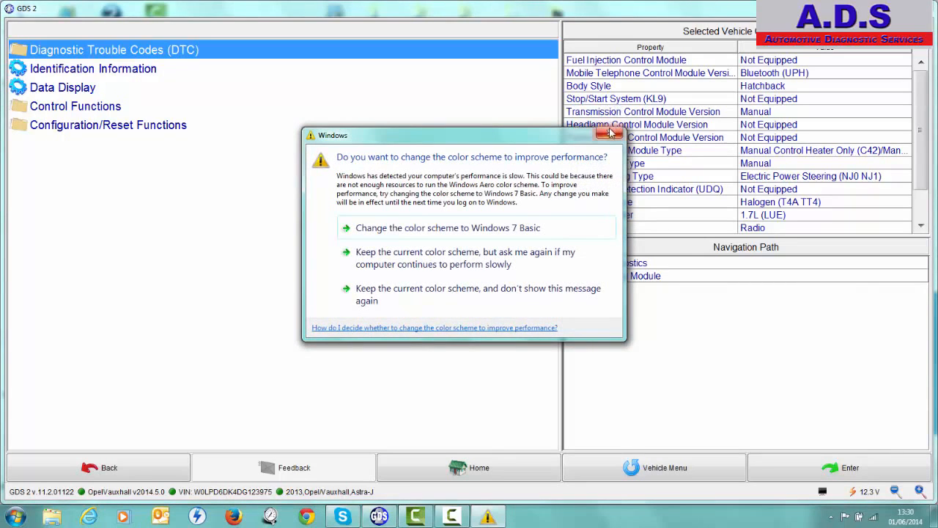
pyautogui.click(609, 133)
pyautogui.doubleClick(147, 70)
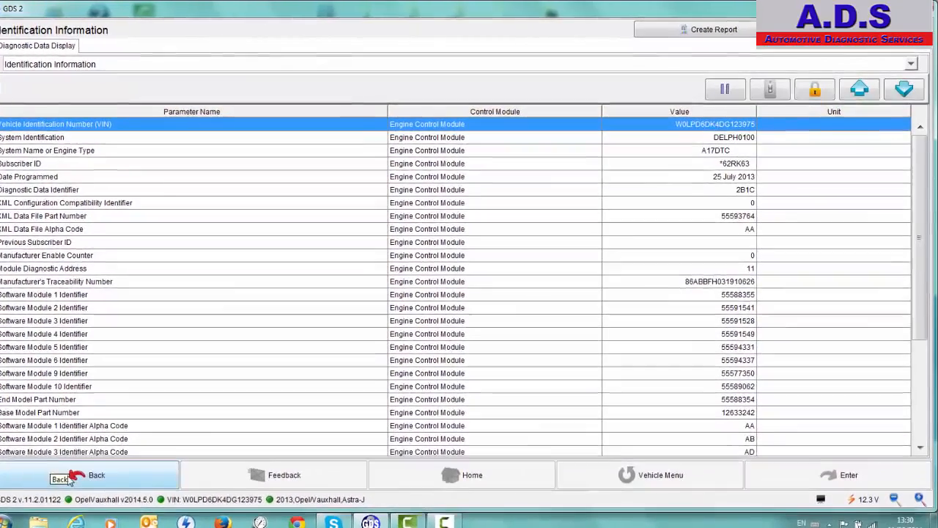
pyautogui.click(70, 470)
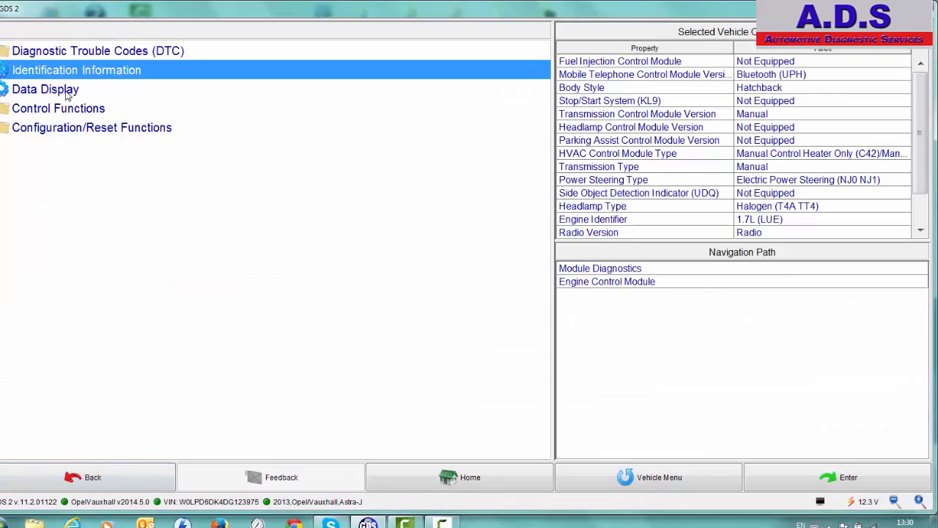
# Open the Engine Data list in the Engine Control Module's Data Display and review its live parameters
pyautogui.click(45, 88)
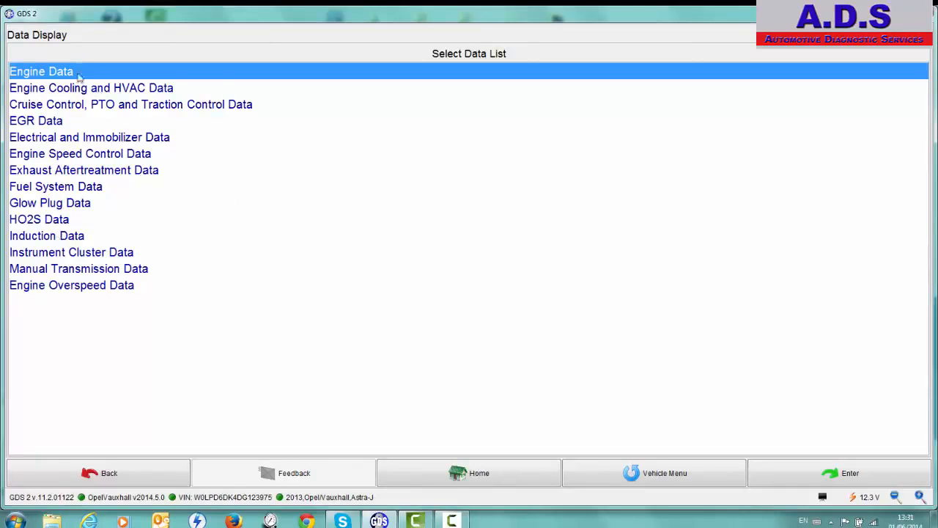
pyautogui.click(824, 480)
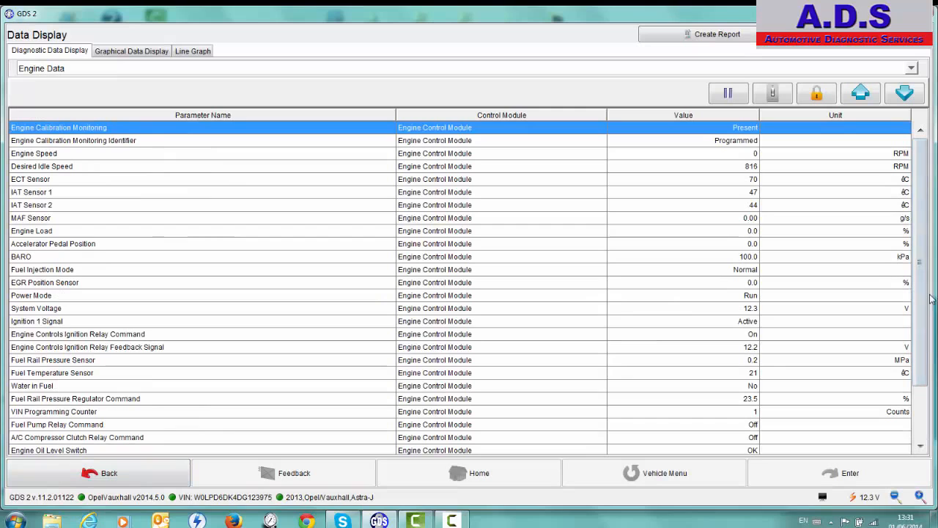
pyautogui.moveTo(924, 302)
pyautogui.mouseDown()
pyautogui.moveTo(924, 327)
pyautogui.moveTo(922, 295)
pyautogui.mouseUp()
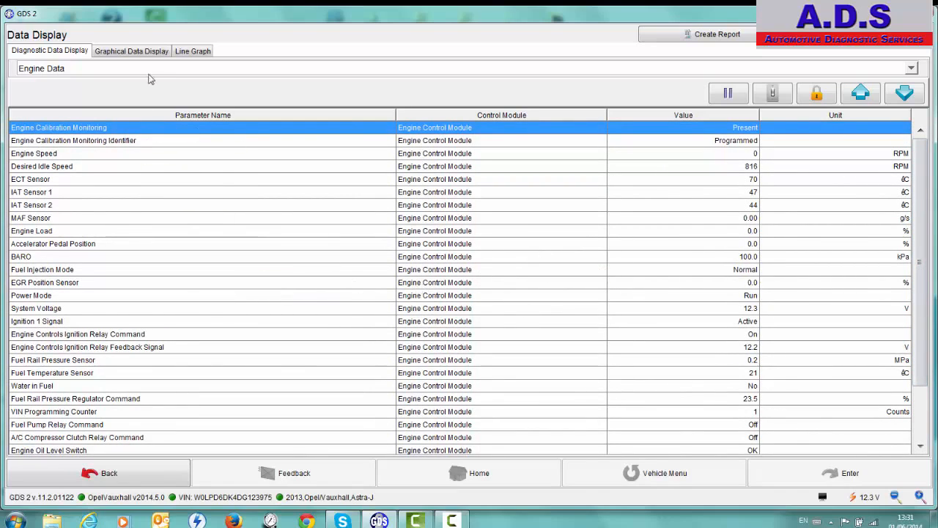
# Switch the engine data to the Graphical Data Display and look through the parameter graphs
pyautogui.click(139, 53)
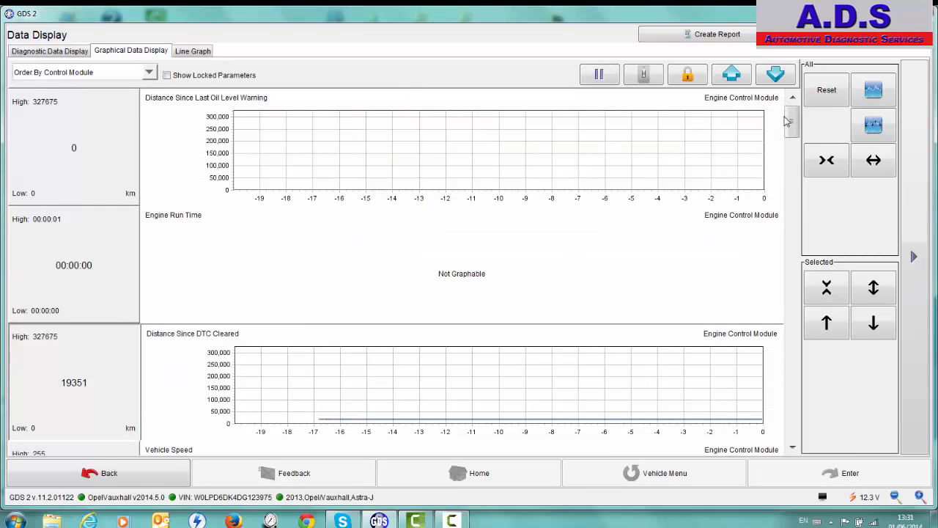
pyautogui.moveTo(791, 154); pyautogui.dragTo(782, 200)
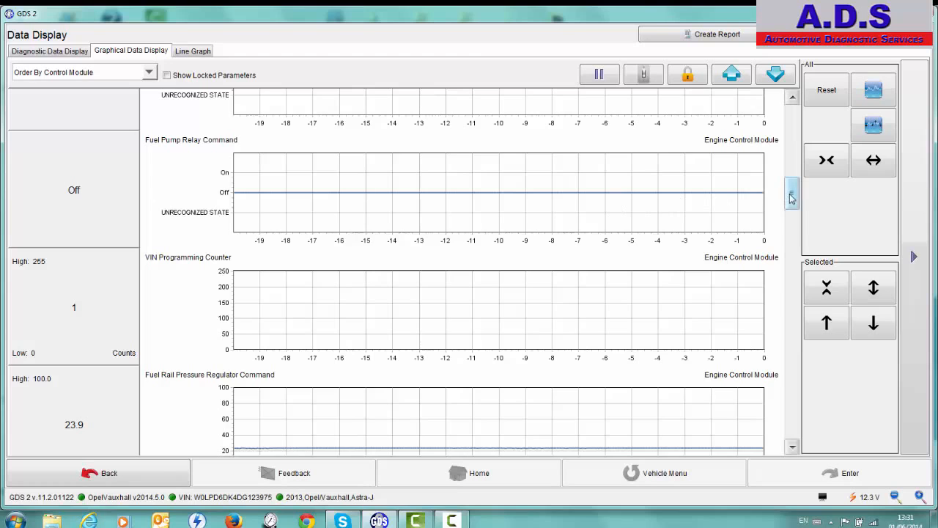
pyautogui.moveTo(781, 197); pyautogui.dragTo(792, 143)
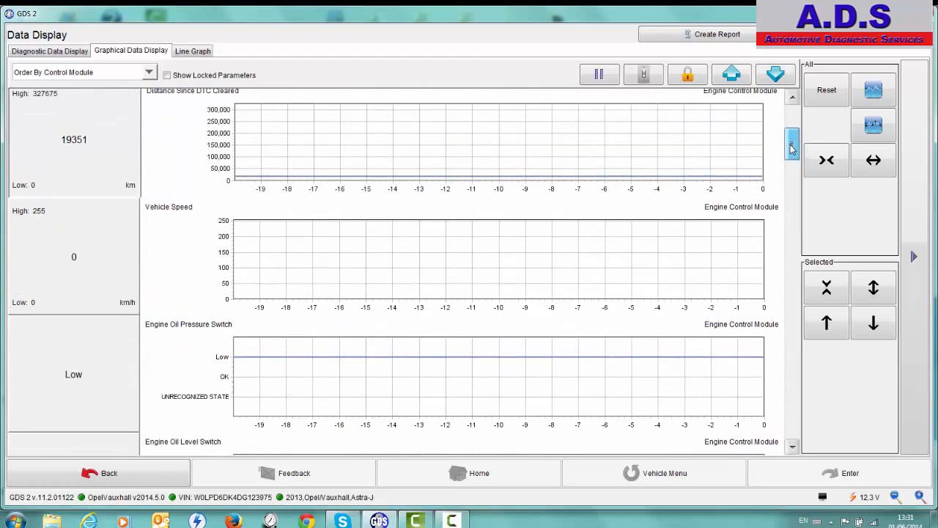
# Try out the gridlines and the data-point markers on all graphs by switching them off and on
pyautogui.click(871, 90)
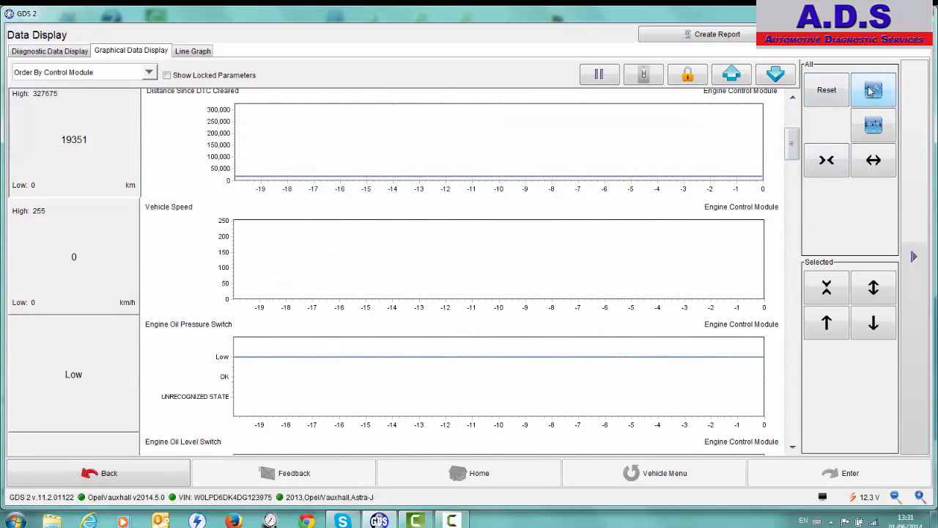
pyautogui.click(872, 90)
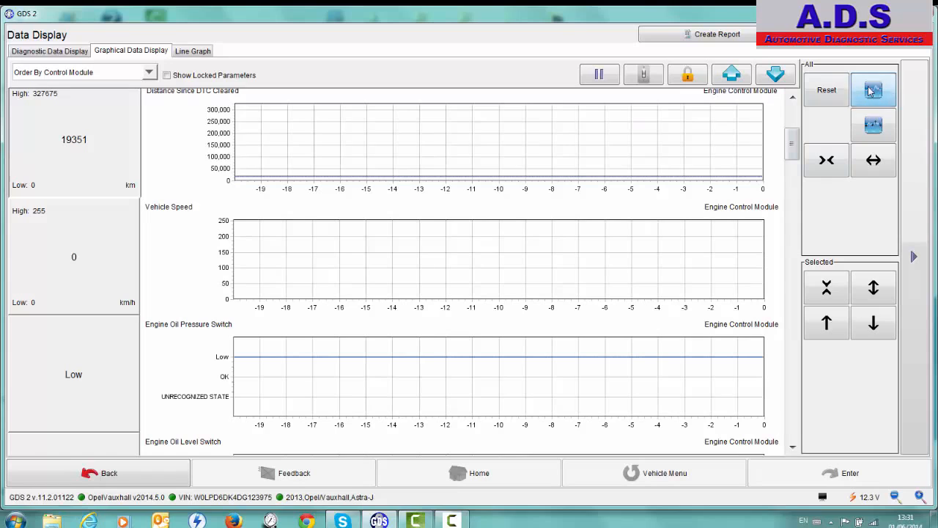
pyautogui.click(873, 127)
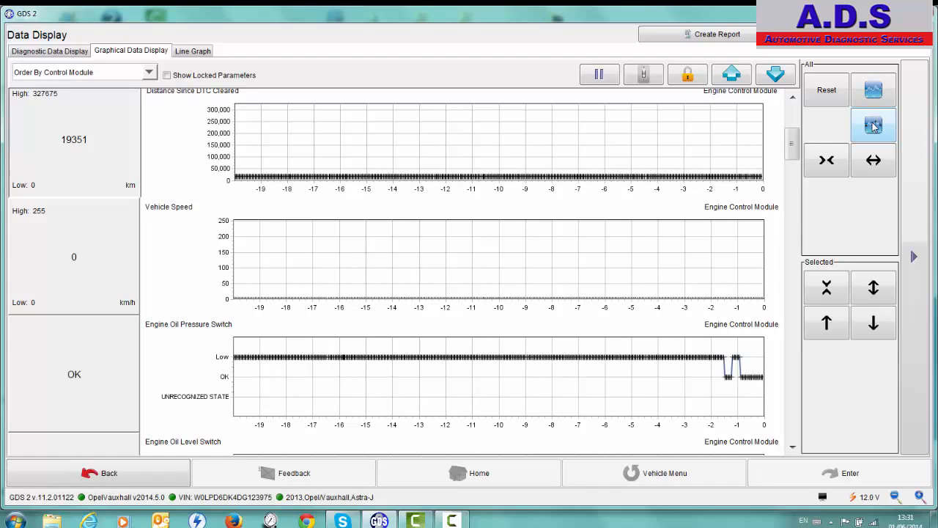
pyautogui.click(873, 127)
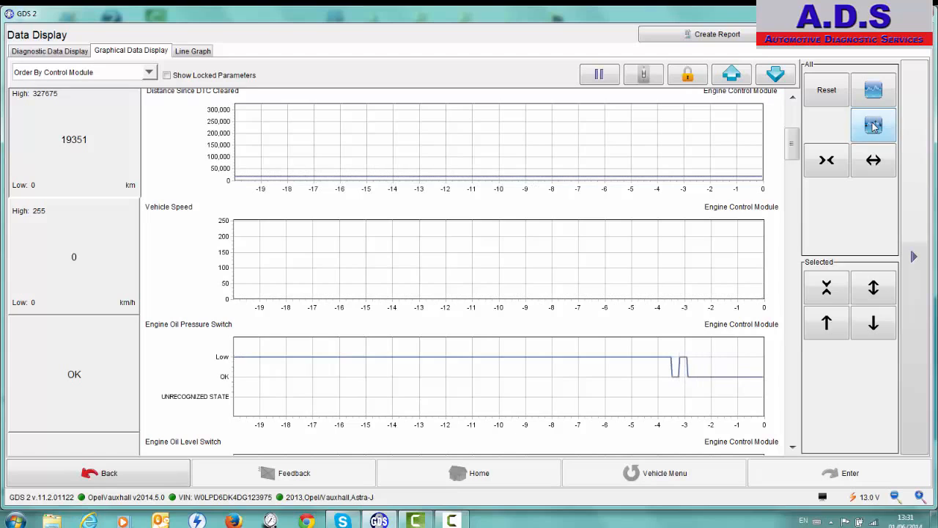
pyautogui.click(869, 89)
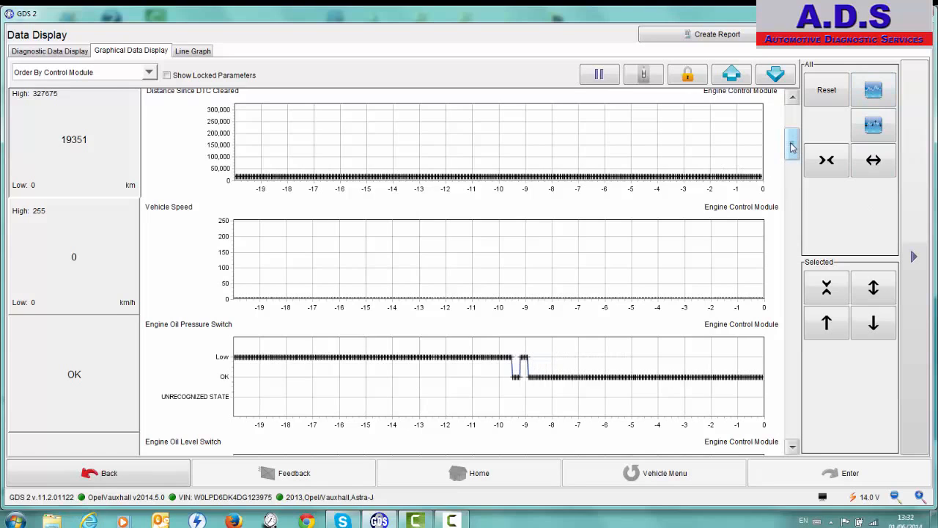
# Hide the data-point markers on all graphs, lock Fuel Rail Pressure Regulator Command, and show it in the Line Graph
pyautogui.moveTo(792, 147); pyautogui.dragTo(791, 210)
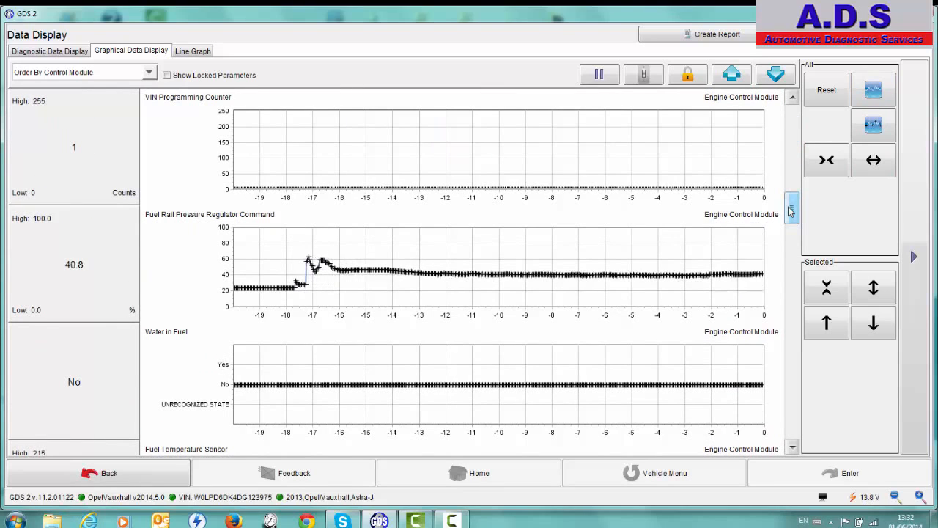
pyautogui.click(870, 126)
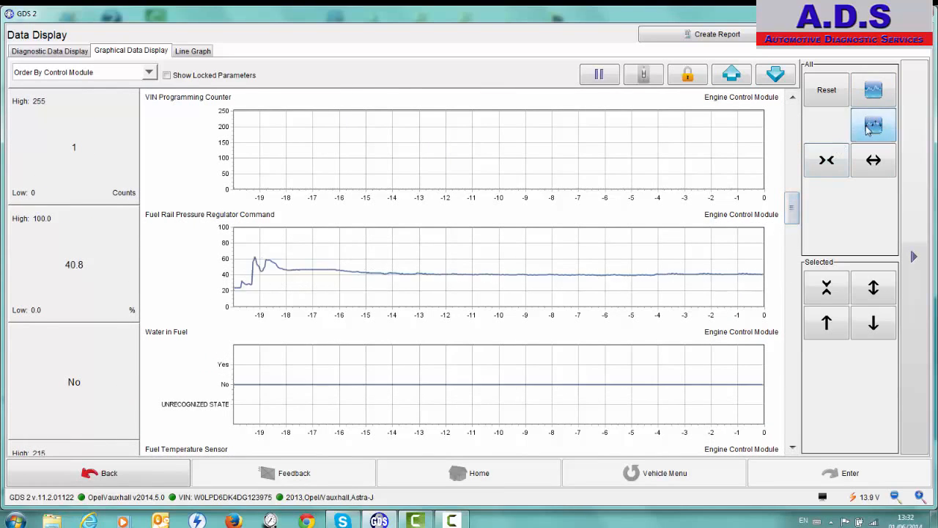
pyautogui.click(52, 264)
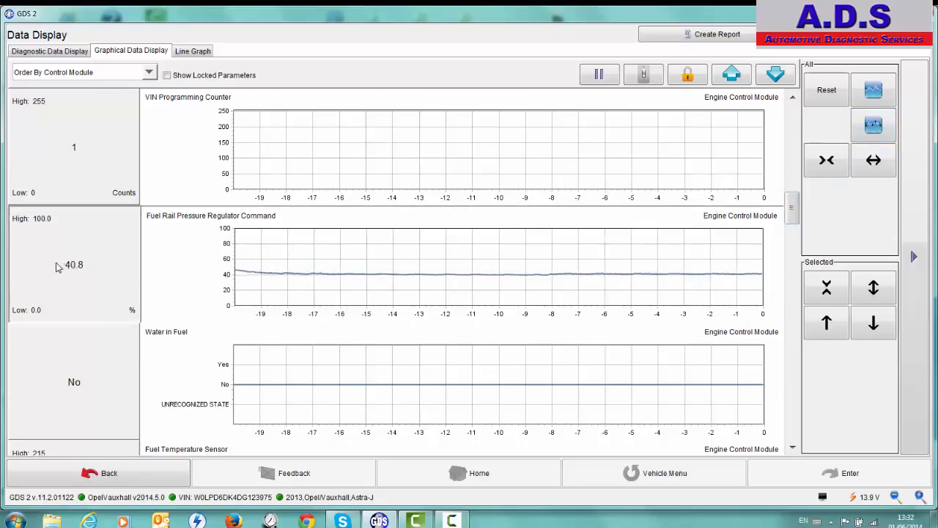
pyautogui.click(688, 75)
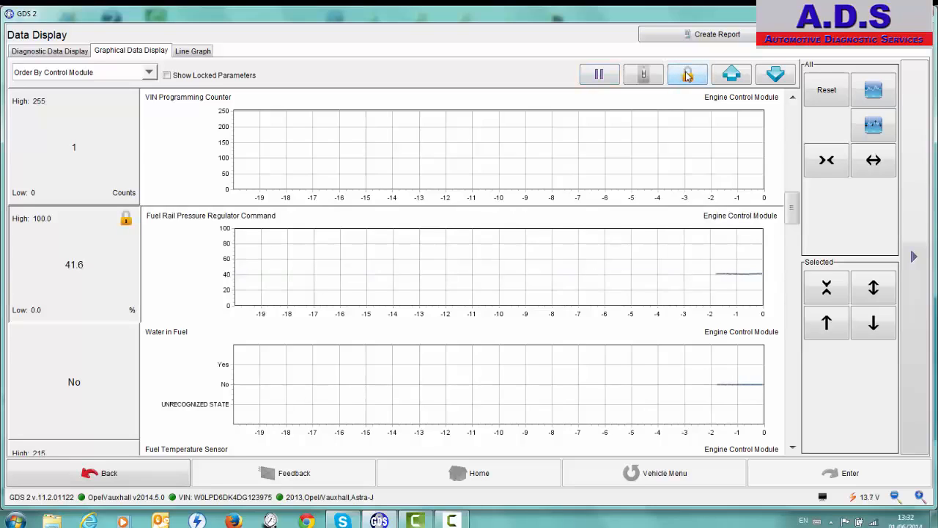
pyautogui.click(194, 55)
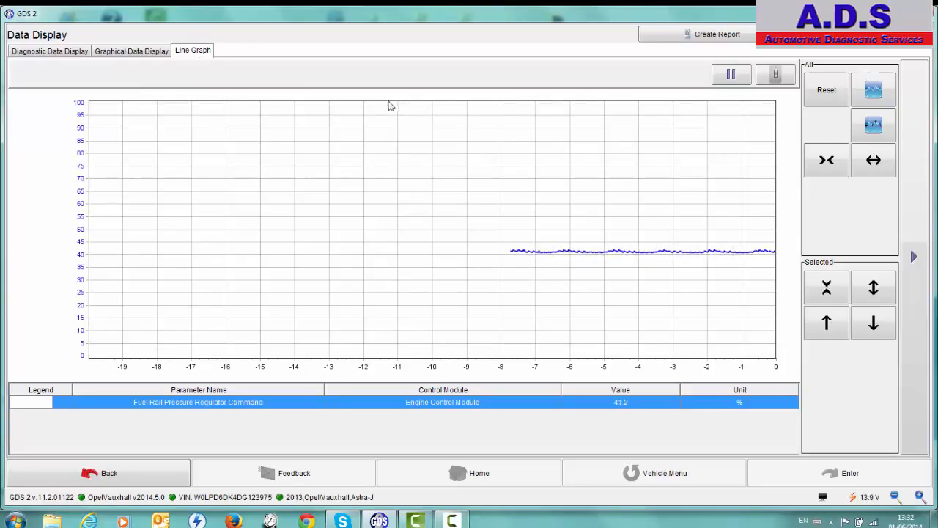
# Expand the line graph's X axis in four increments to a range of about -24 to 4
pyautogui.click(874, 161)
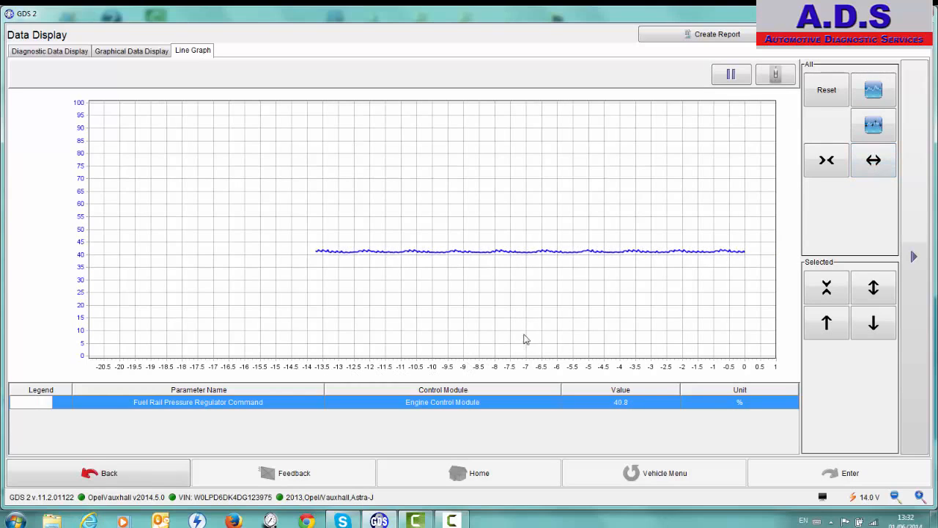
pyautogui.click(860, 169)
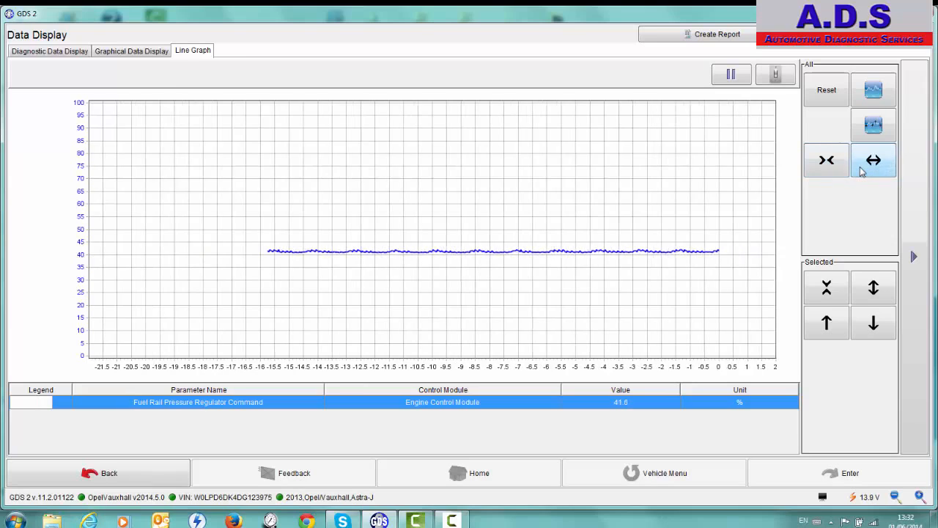
pyautogui.click(862, 169)
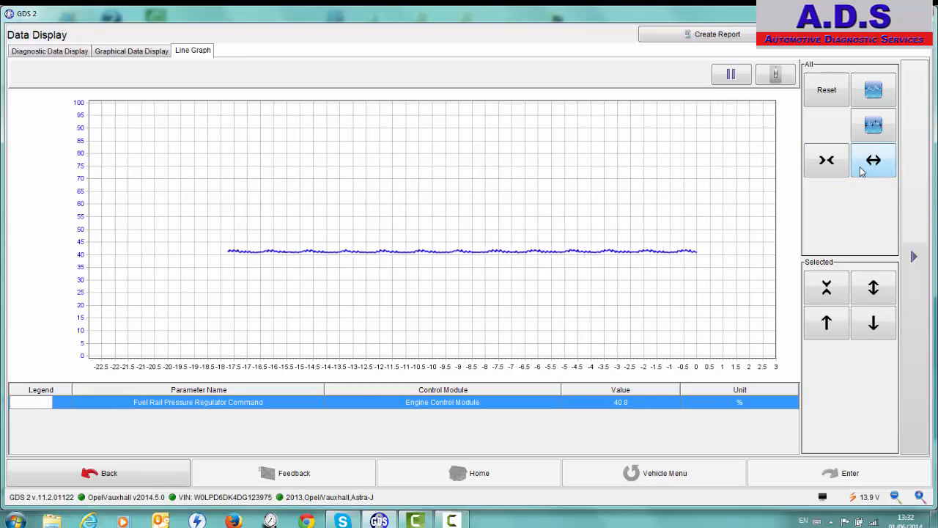
pyautogui.click(861, 170)
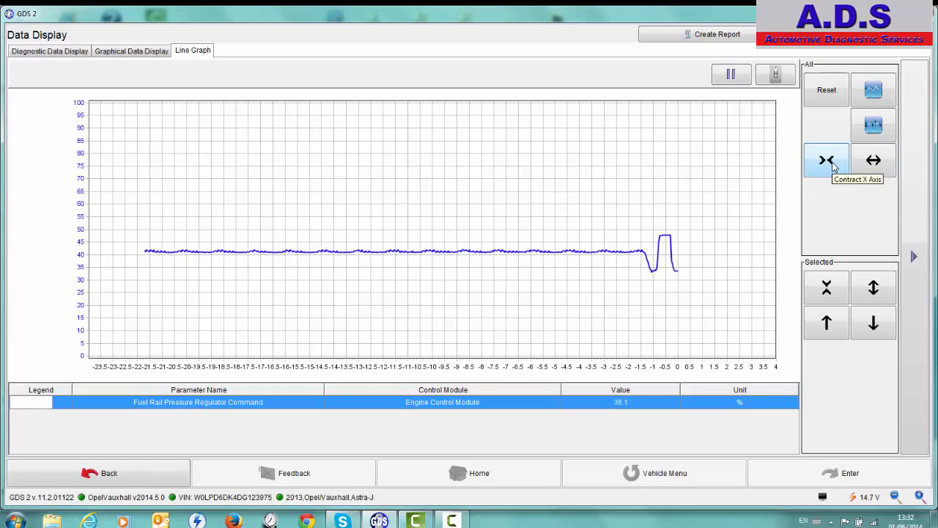
# Contract the line graph's X axis repeatedly to a range of about -15 to -5
pyautogui.click(832, 167)
pyautogui.click(832, 167)
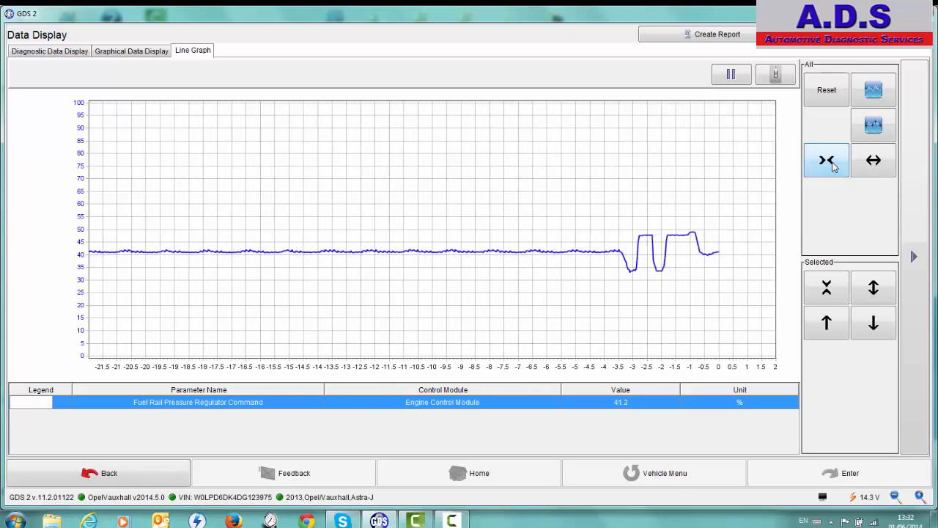
pyautogui.click(832, 167)
pyautogui.click(832, 167)
pyautogui.click(832, 168)
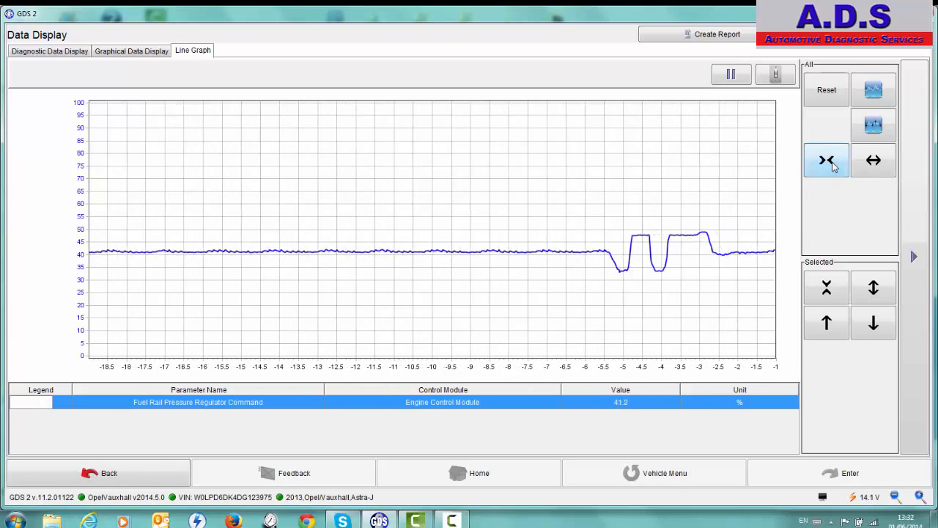
pyautogui.click(832, 167)
pyautogui.click(831, 167)
pyautogui.click(832, 167)
pyautogui.click(832, 168)
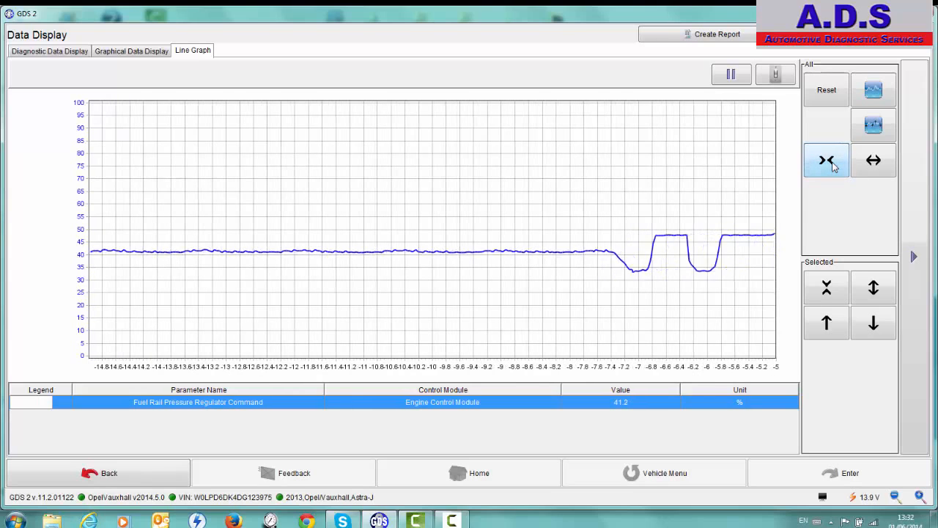
# Shift the Fuel Rail Pressure Regulator Command trace down until the Y axis spans 50 to 150
pyautogui.click(874, 321)
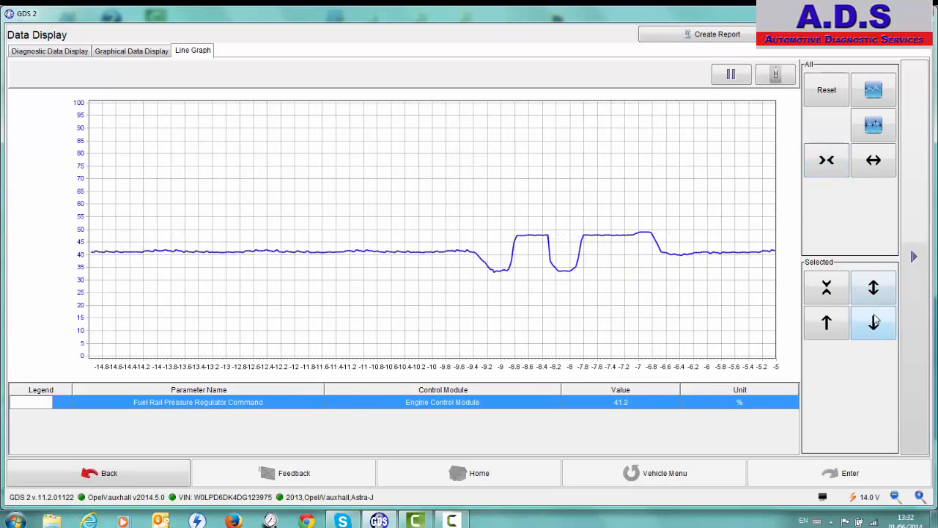
pyautogui.click(874, 322)
pyautogui.click(874, 322)
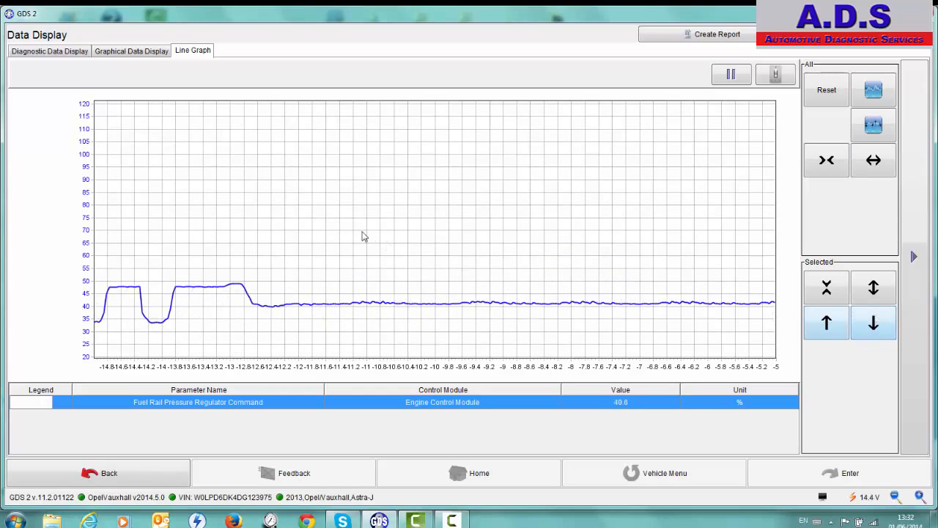
pyautogui.click(873, 330)
pyautogui.click(873, 330)
pyautogui.click(873, 330)
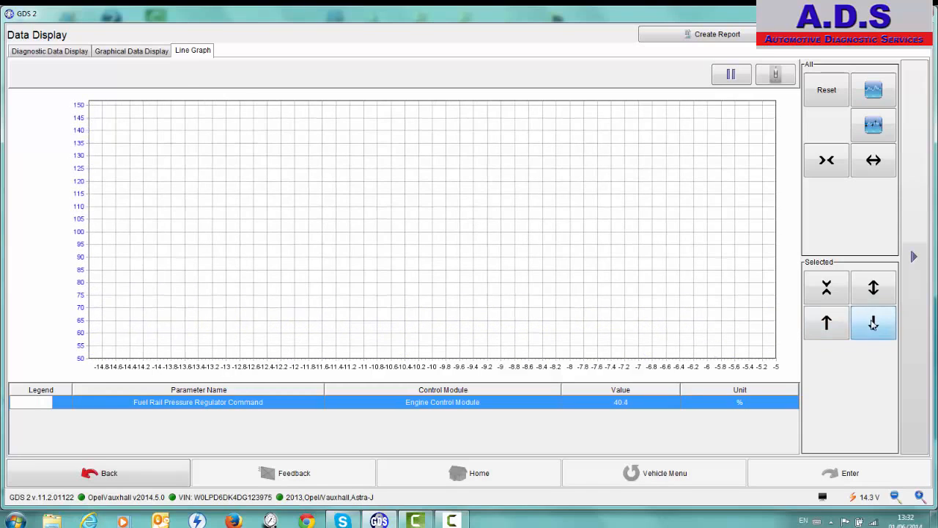
# Expand the Y axis and shift the trace up to a range of about -30 to 130, pausing the live graph
pyautogui.click(873, 296)
pyautogui.click(874, 297)
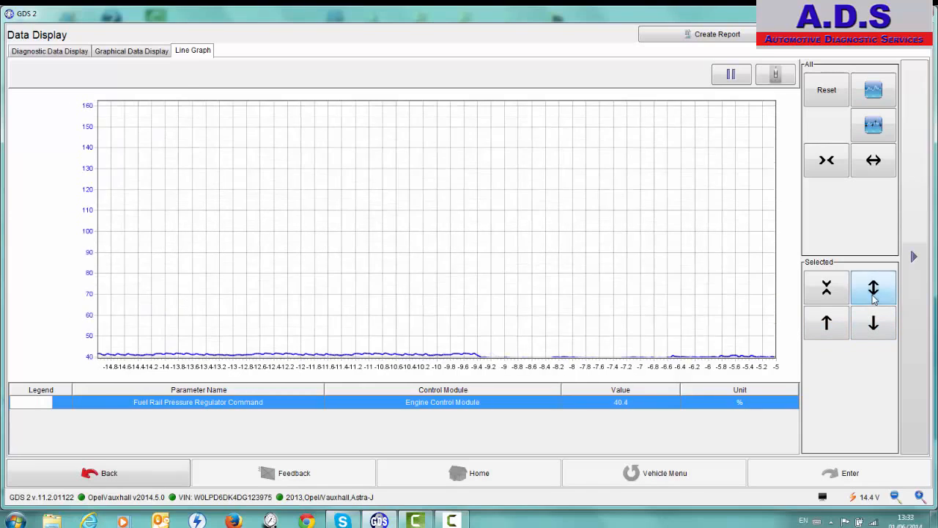
pyautogui.click(873, 293)
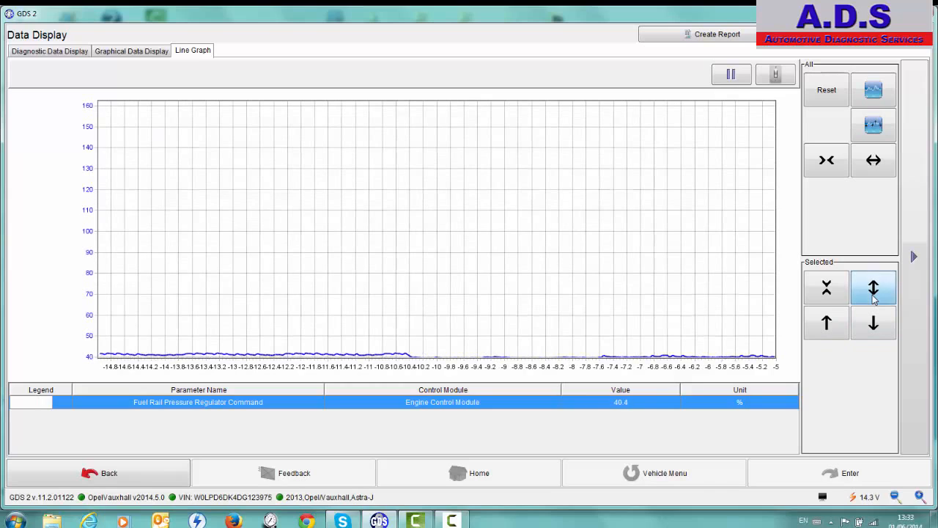
pyautogui.click(828, 321)
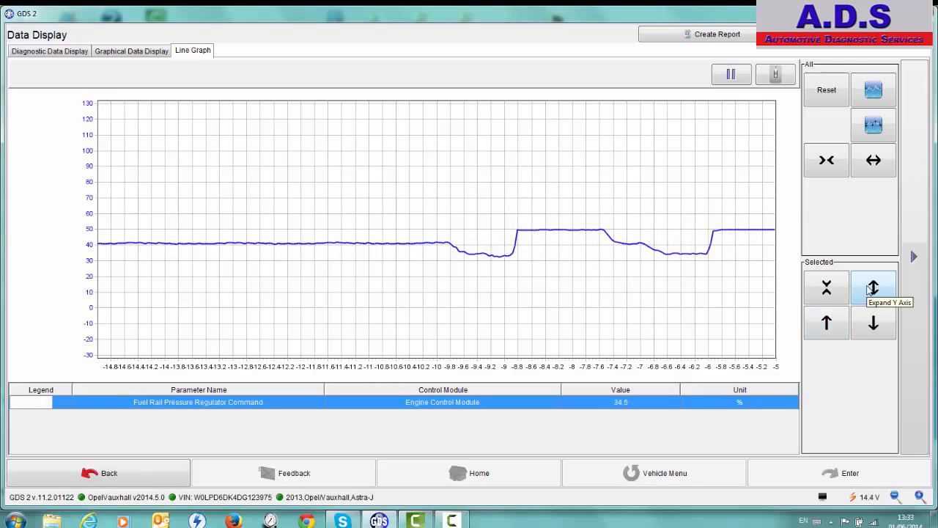
pyautogui.click(735, 80)
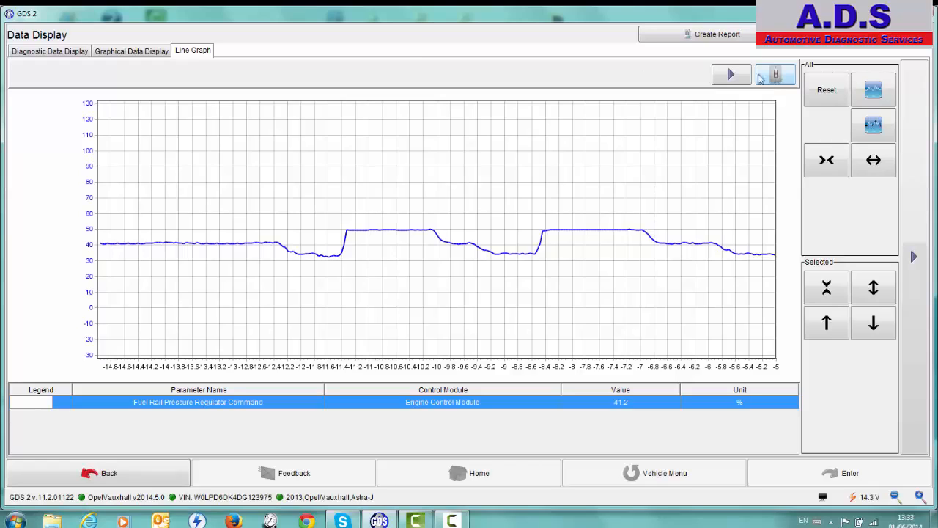
# Leave the Engine Data graph and open the Exhaust Aftertreatment Data list in the Diagnostic Data Display
pyautogui.click(94, 477)
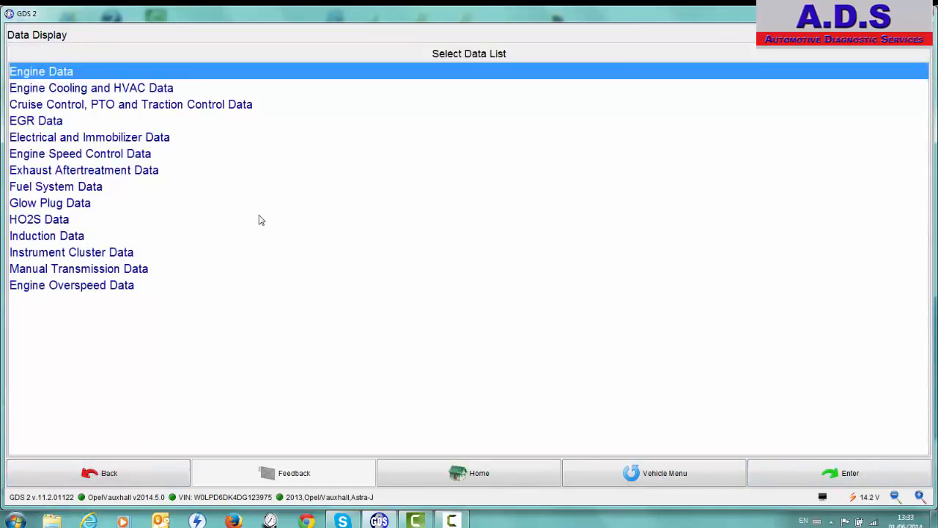
pyautogui.doubleClick(128, 171)
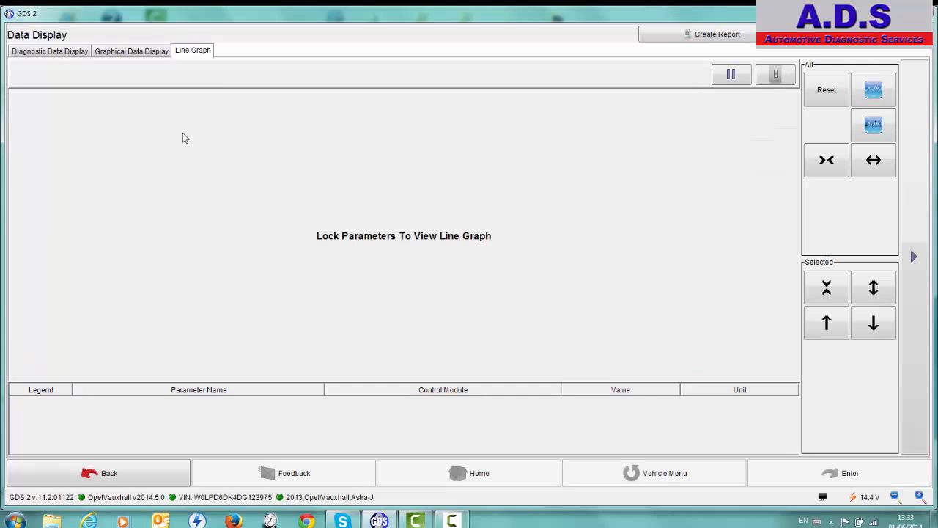
pyautogui.click(132, 51)
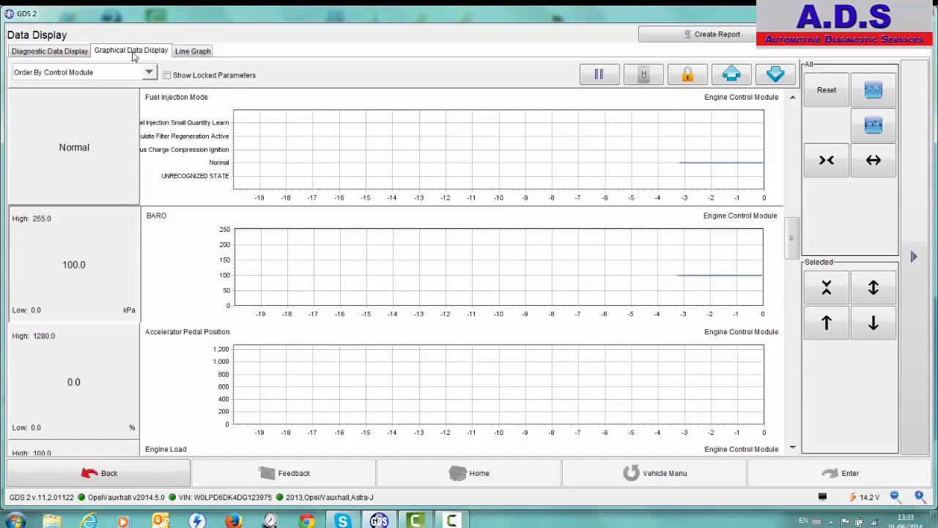
pyautogui.click(57, 53)
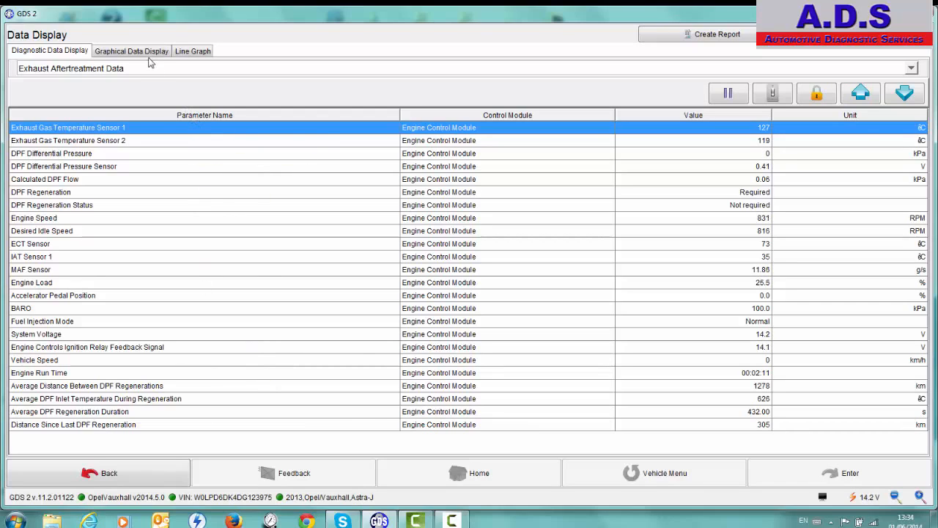
# Lock Exhaust Gas Temperature Sensor 1 and DPF Differential Pressure in the Exhaust Aftertreatment Data list
pyautogui.click(166, 140)
pyautogui.click(192, 131)
pyautogui.click(817, 95)
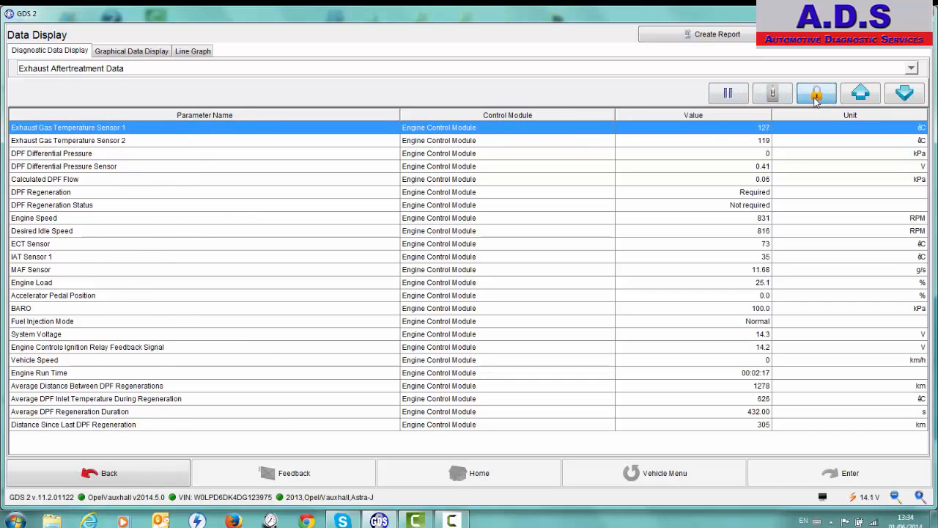
pyautogui.click(442, 172)
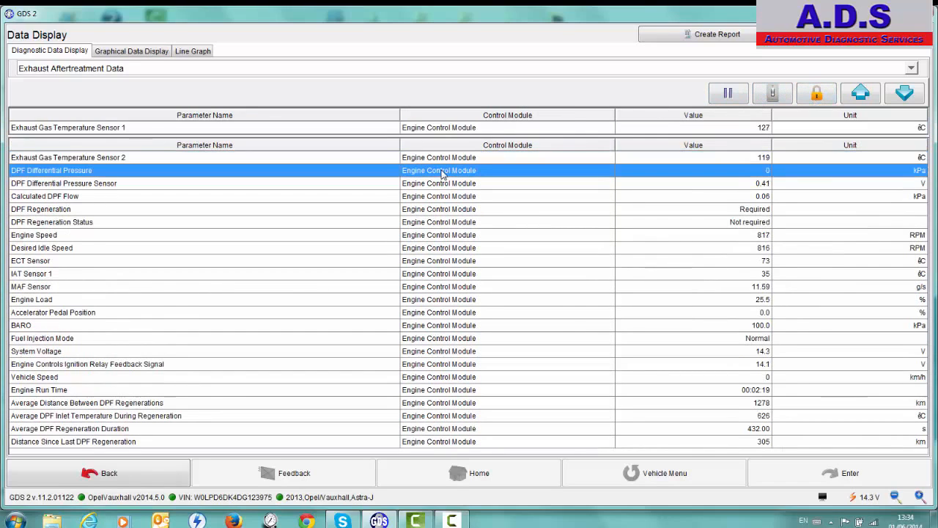
pyautogui.click(816, 95)
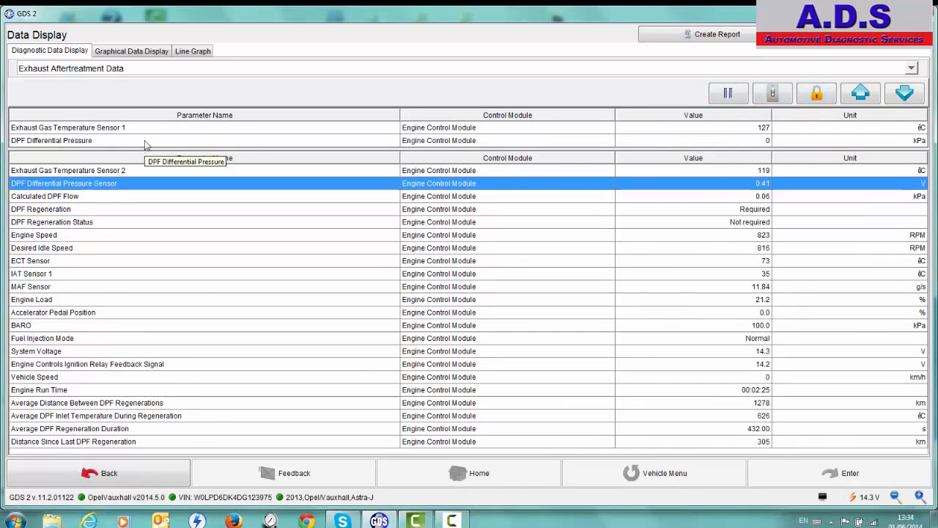
# View the two locked exhaust parameters together in the Line Graph, then return to the Engine Control Module's function list
pyautogui.click(159, 53)
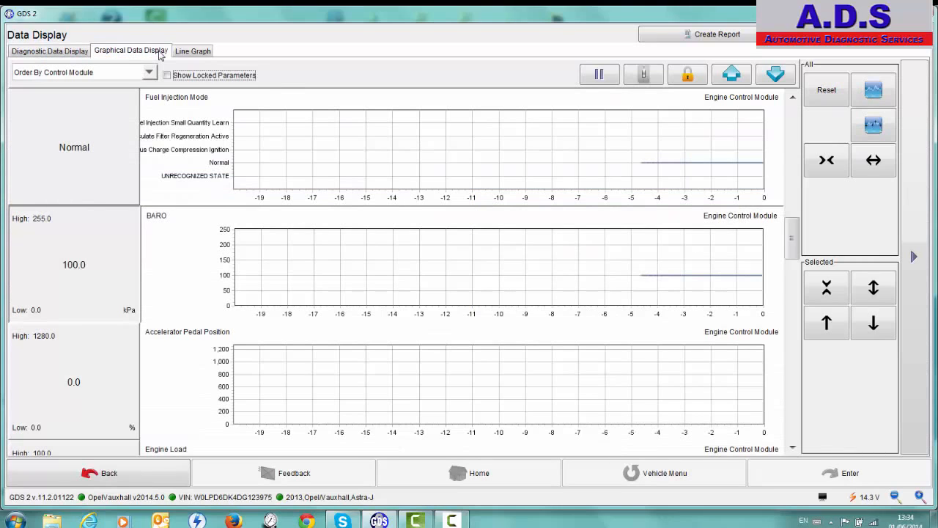
pyautogui.click(183, 53)
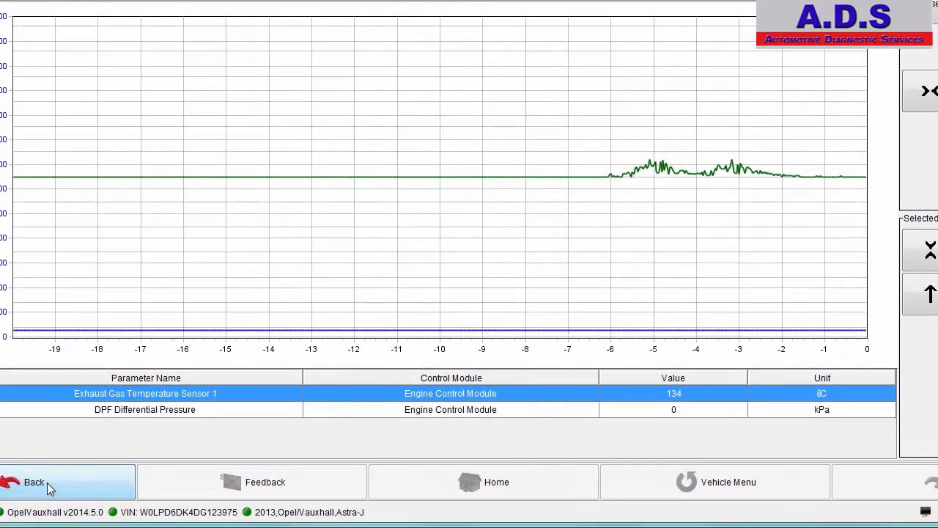
pyautogui.click(50, 489)
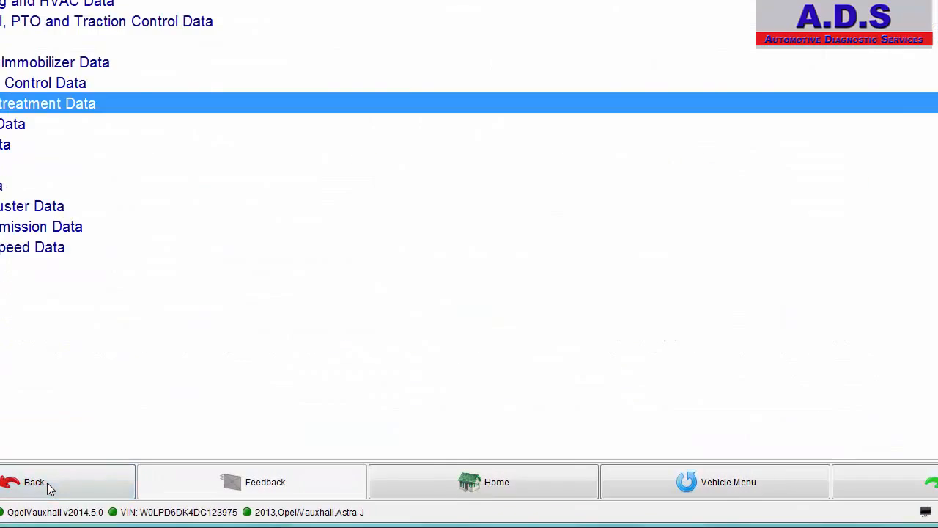
pyautogui.click(48, 487)
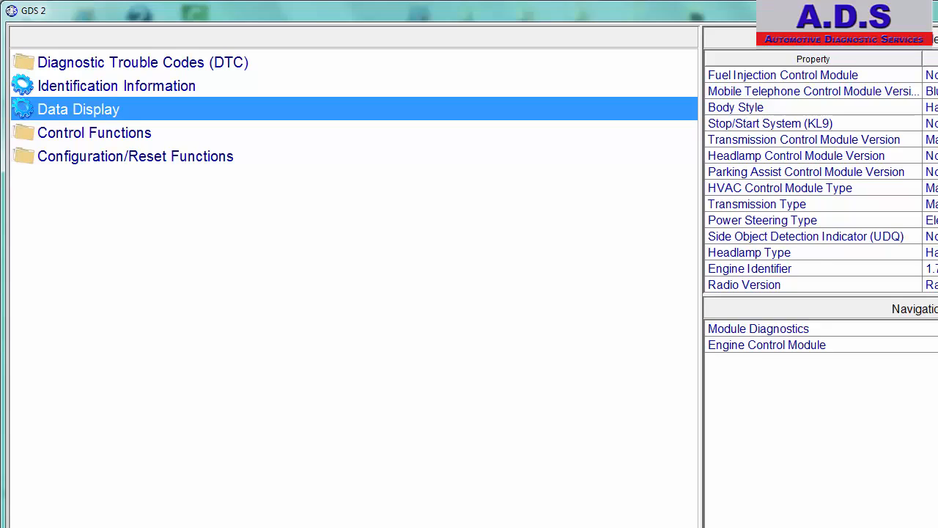
# Open the EGR Valve test in Control Functions and lock MAF Sensor alongside the EGR Position Sensor parameters
pyautogui.doubleClick(94, 133)
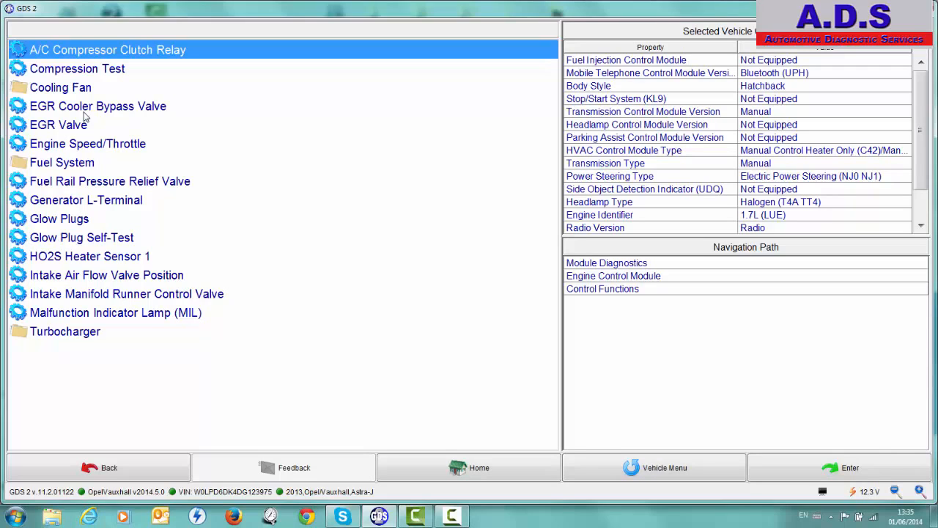
pyautogui.doubleClick(65, 126)
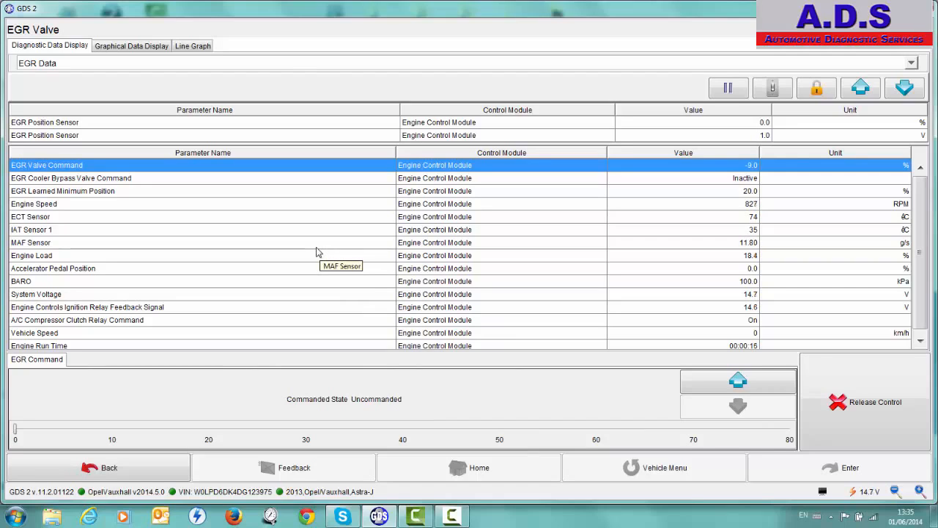
pyautogui.click(86, 246)
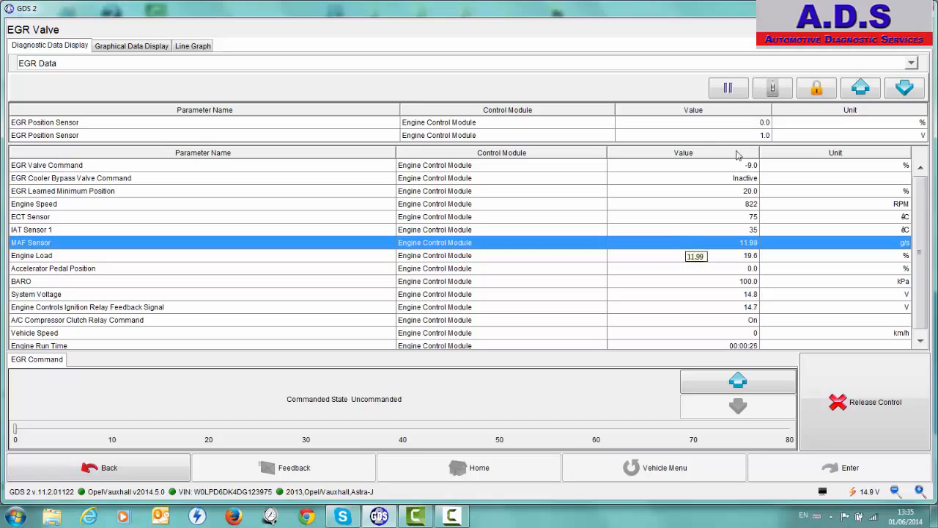
pyautogui.click(813, 89)
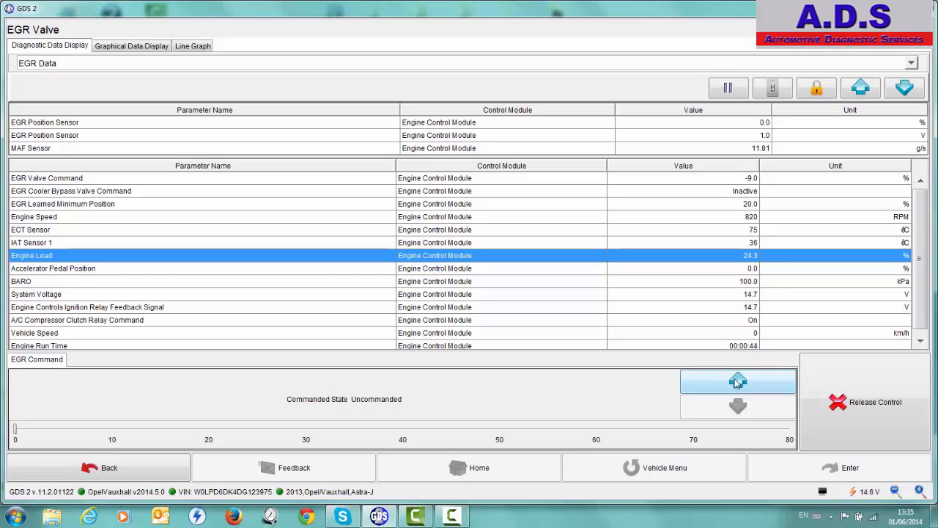
# Raise the EGR command in 10 % increments to 30 %, and lower it the same way back to 0 %
pyautogui.click(737, 381)
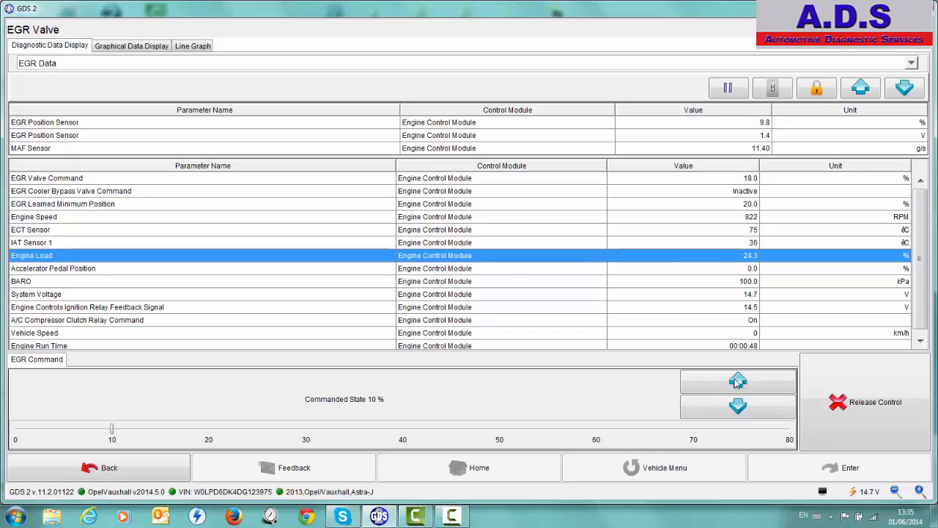
pyautogui.click(737, 381)
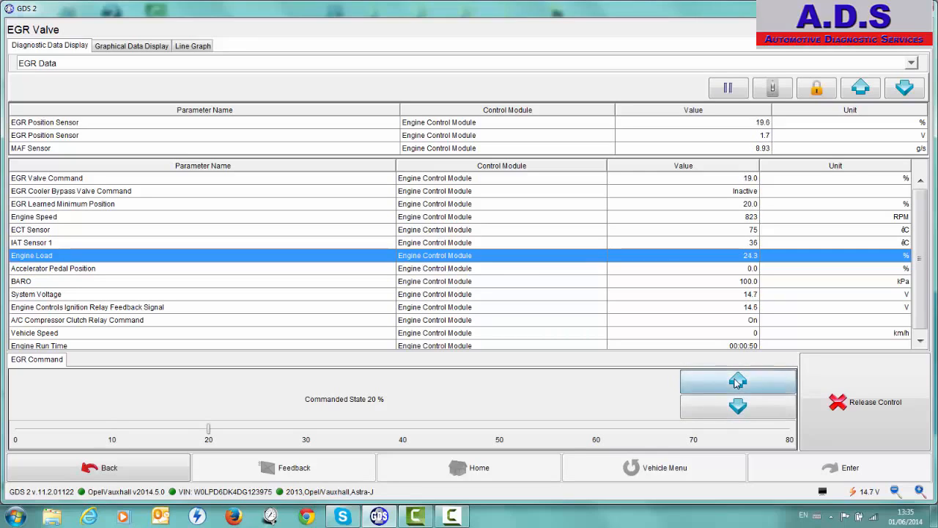
pyautogui.click(737, 381)
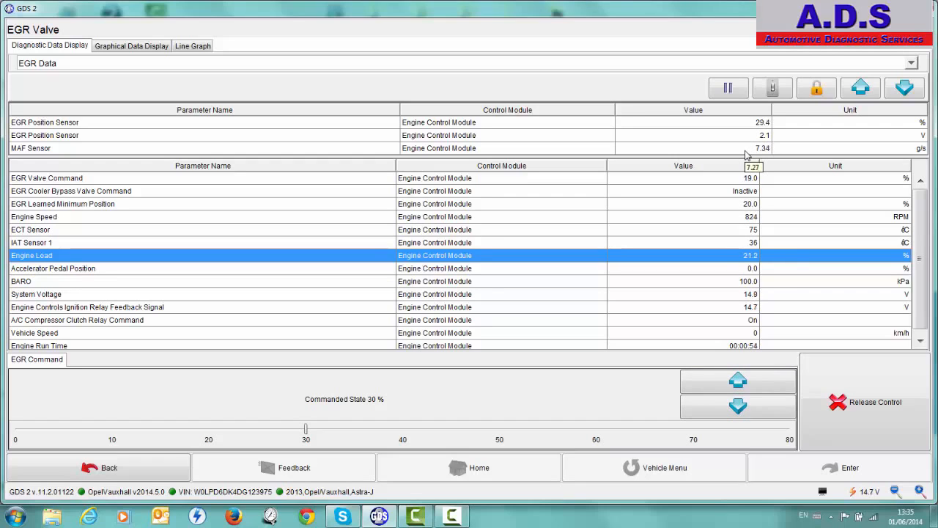
pyautogui.click(739, 406)
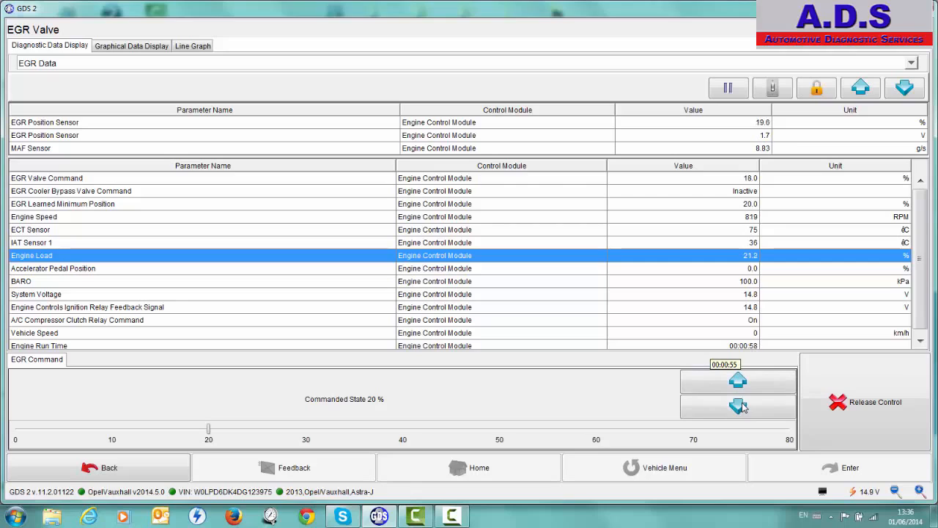
pyautogui.click(738, 407)
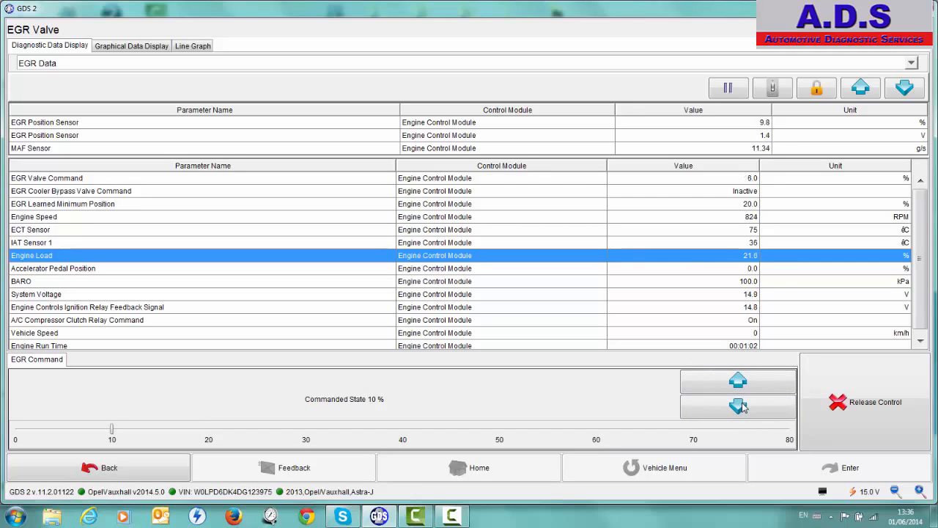
pyautogui.click(740, 407)
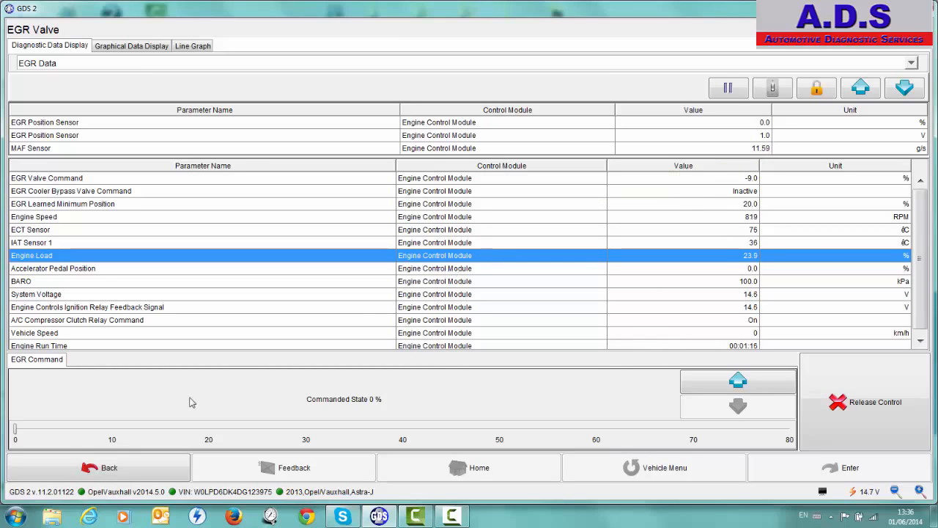
# Leave the EGR Valve test and open Learn Functions within the Engine Control Module's Configuration/Reset Functions
pyautogui.click(108, 467)
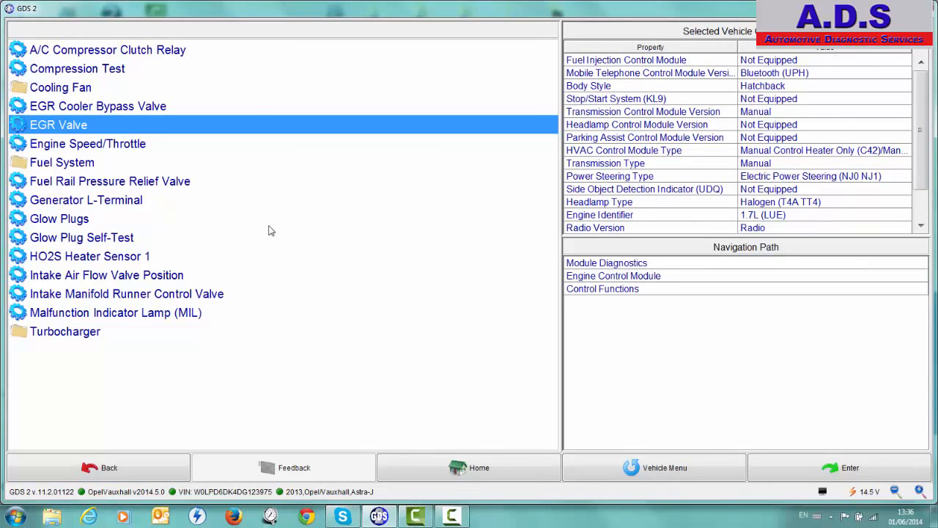
pyautogui.click(110, 471)
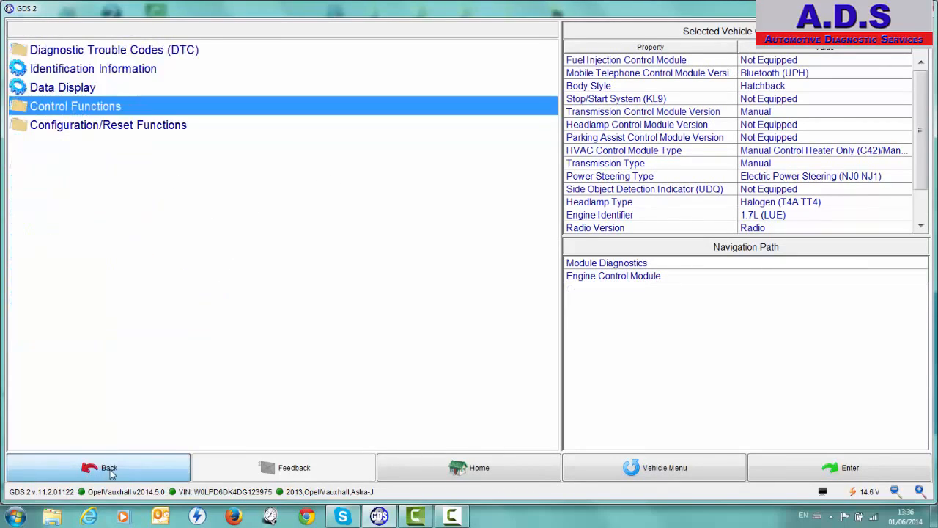
pyautogui.doubleClick(114, 133)
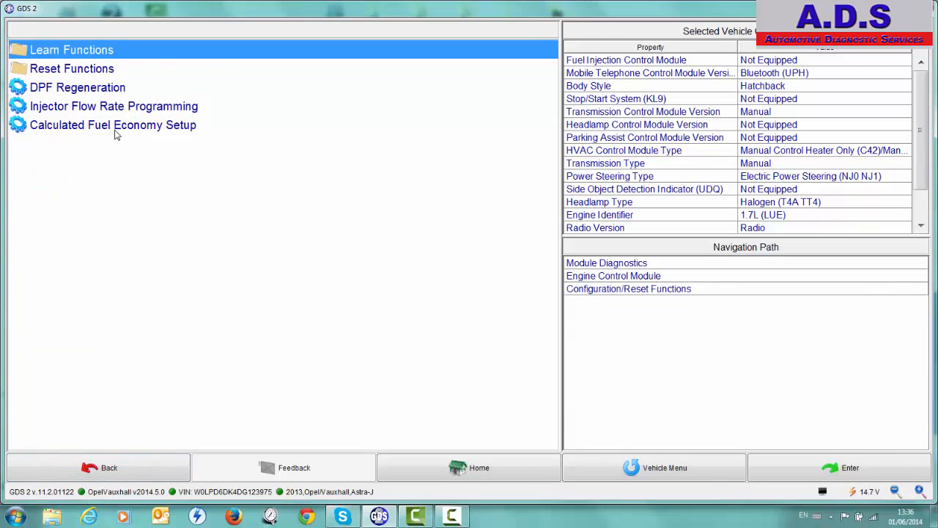
pyautogui.doubleClick(90, 51)
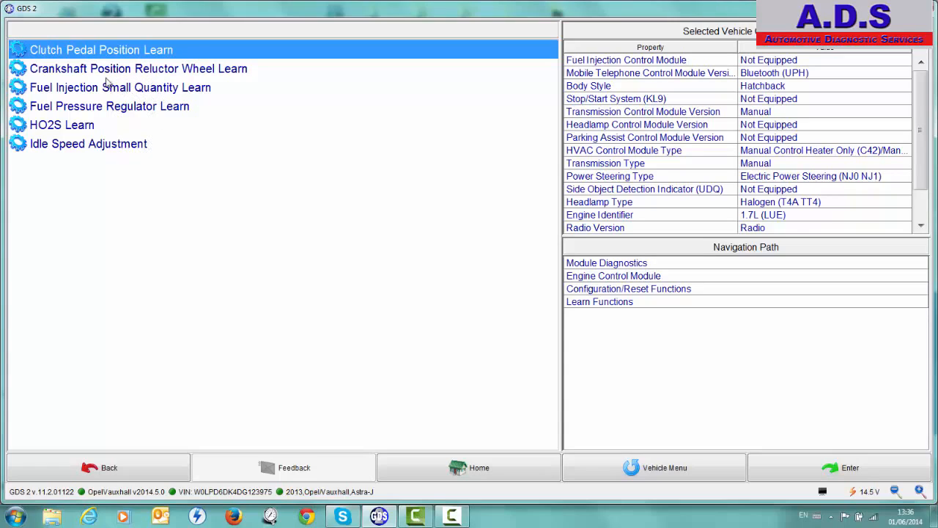
# View the Engine Control Module's Reset Functions and return to the Configuration/Reset Functions list
pyautogui.click(101, 462)
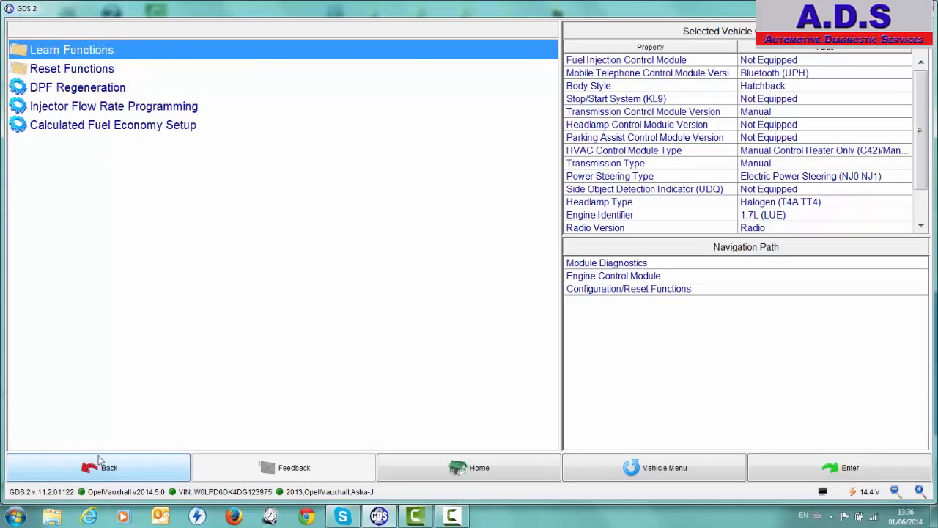
pyautogui.doubleClick(59, 70)
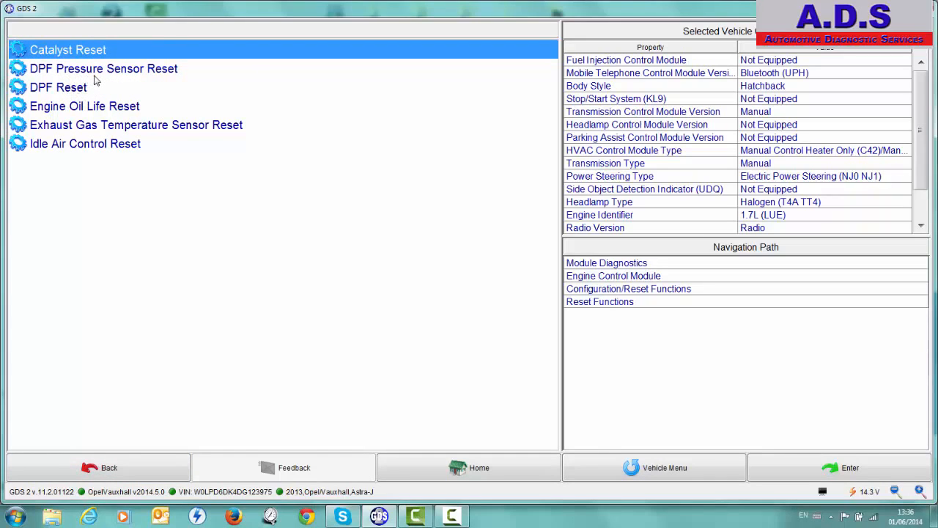
pyautogui.click(100, 473)
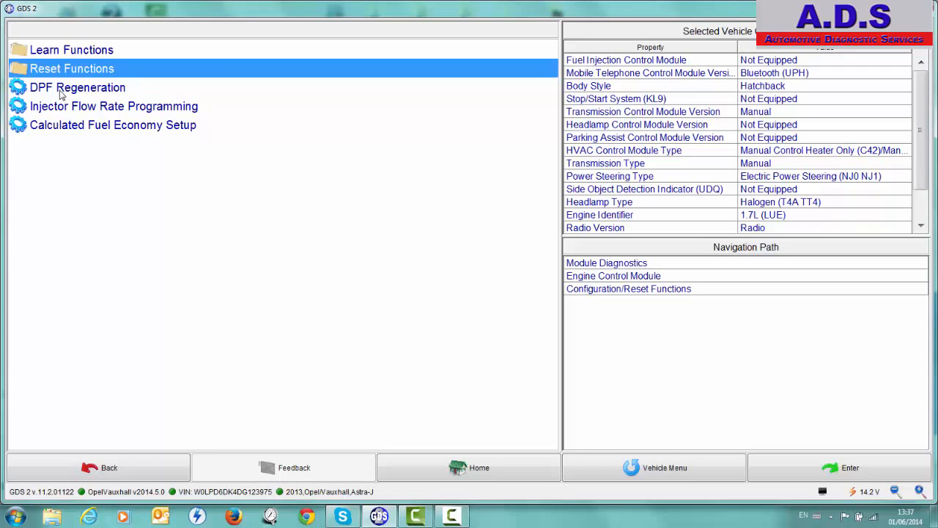
# Switch to the Inflatable Restraint Sensing and Diagnostic Module and display its Deployment Loop 1-14 Resistance Data
pyautogui.click(123, 470)
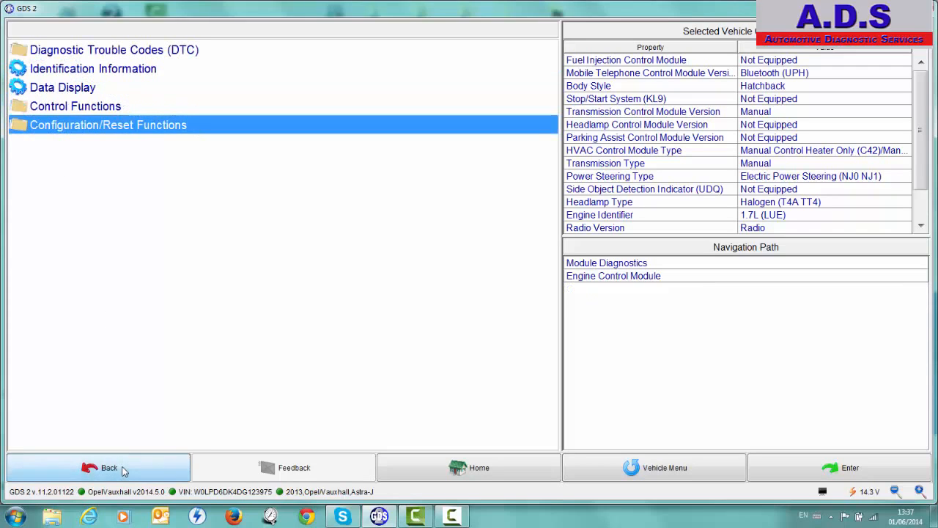
pyautogui.click(122, 471)
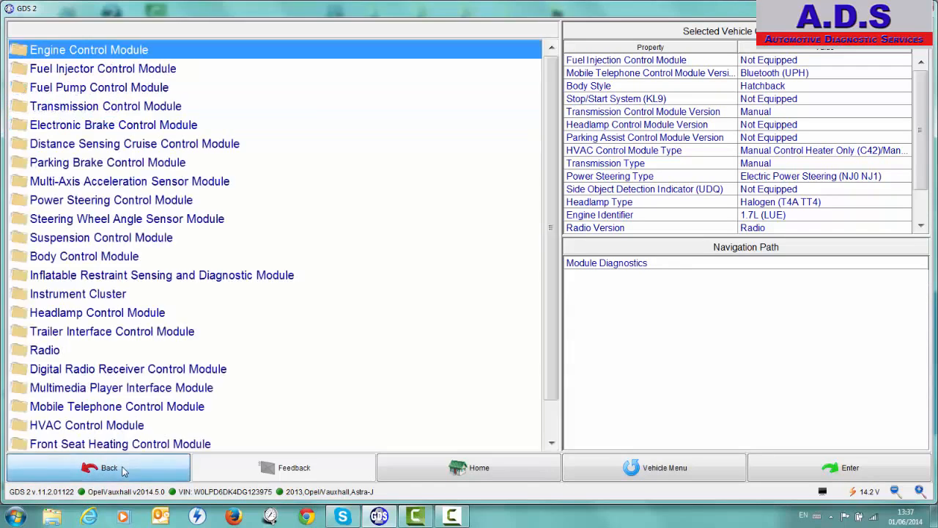
pyautogui.doubleClick(183, 278)
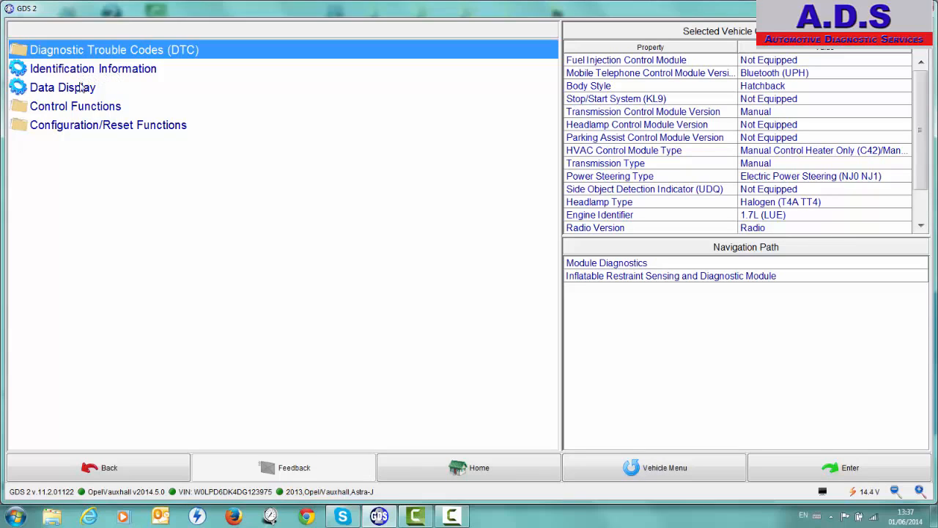
pyautogui.doubleClick(79, 87)
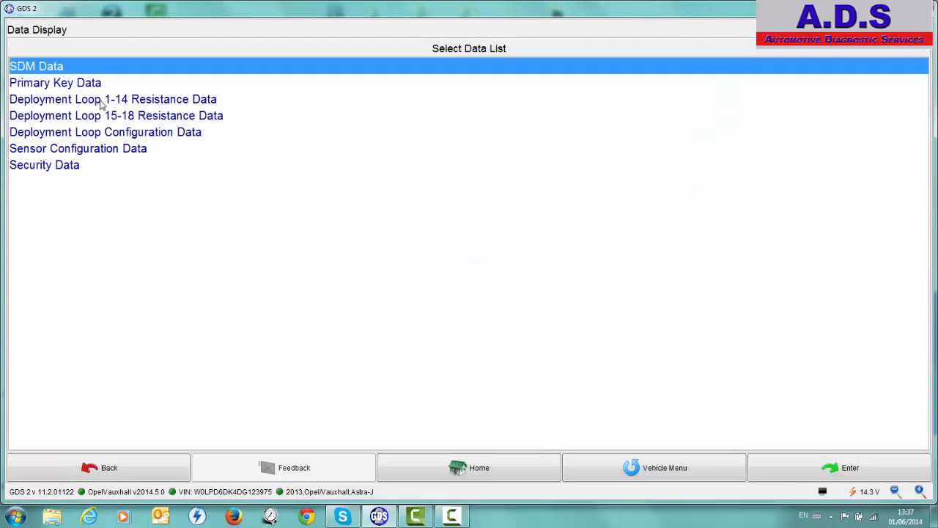
pyautogui.doubleClick(100, 99)
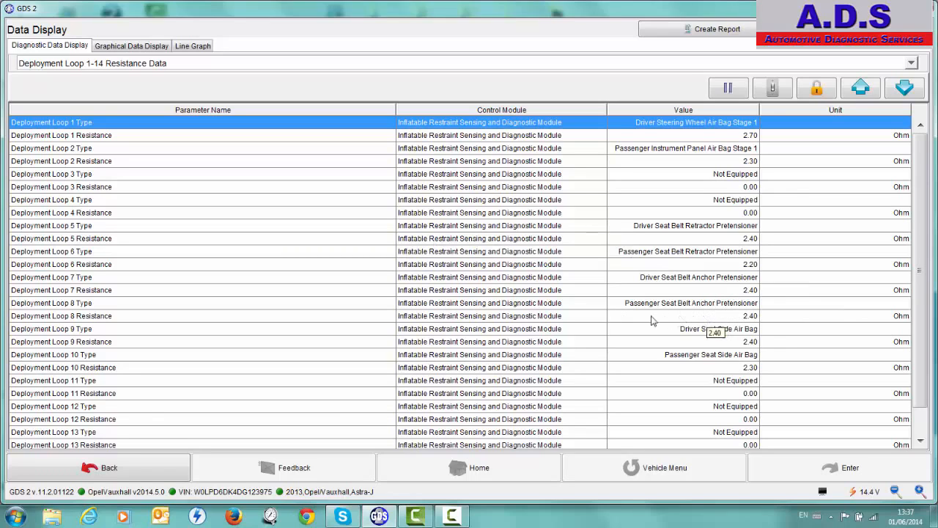
# Leave the resistance data and view the restraint module's Control Functions and Configuration/Reset Functions lists
pyautogui.click(114, 464)
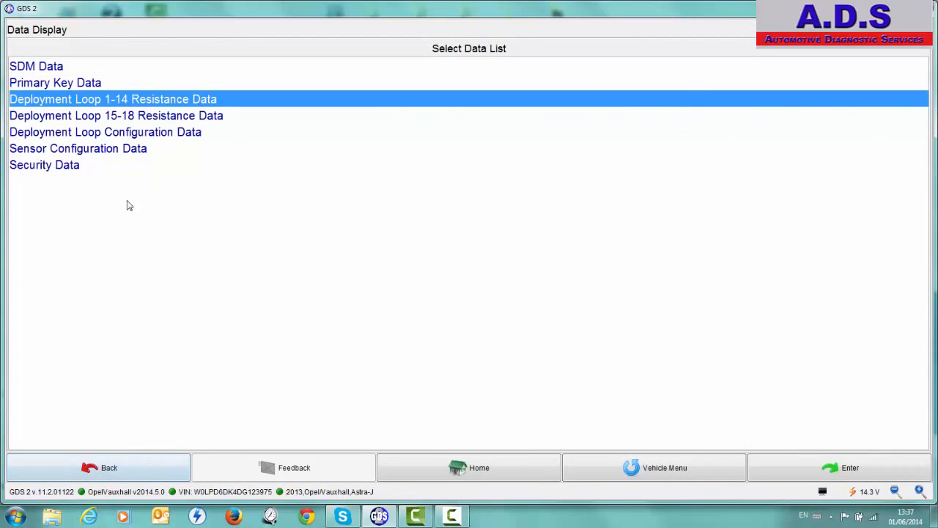
pyautogui.click(121, 464)
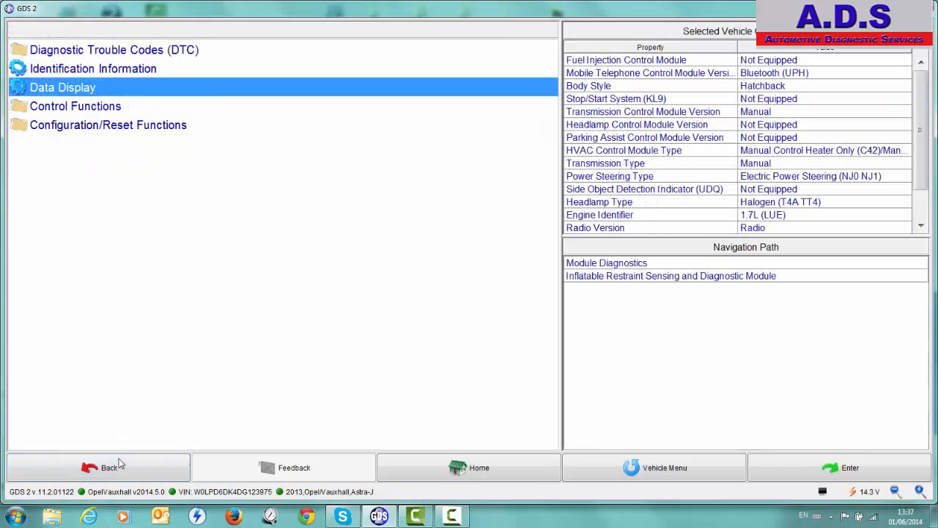
pyautogui.click(102, 107)
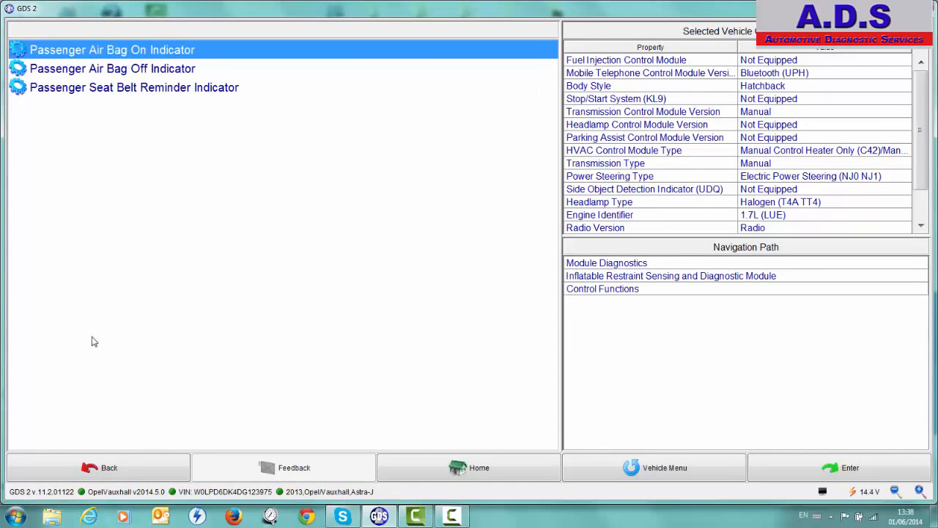
pyautogui.click(105, 470)
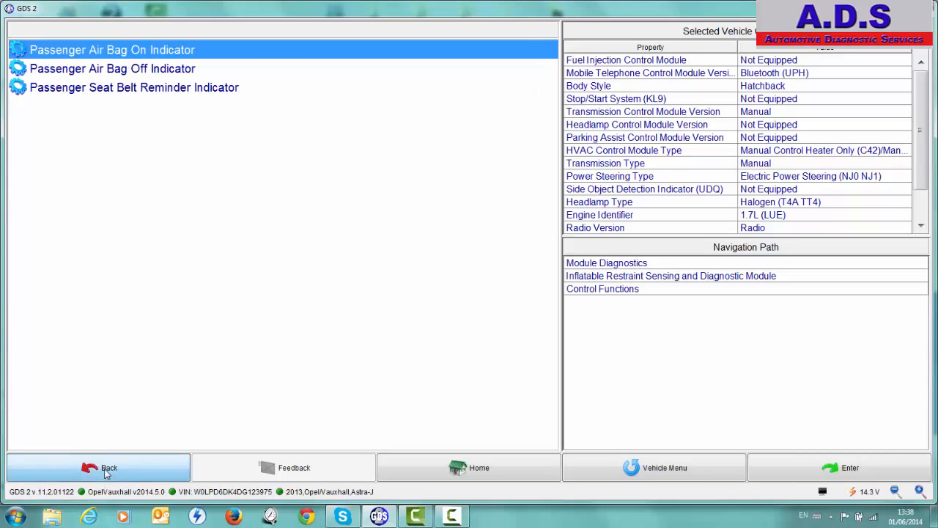
pyautogui.click(114, 126)
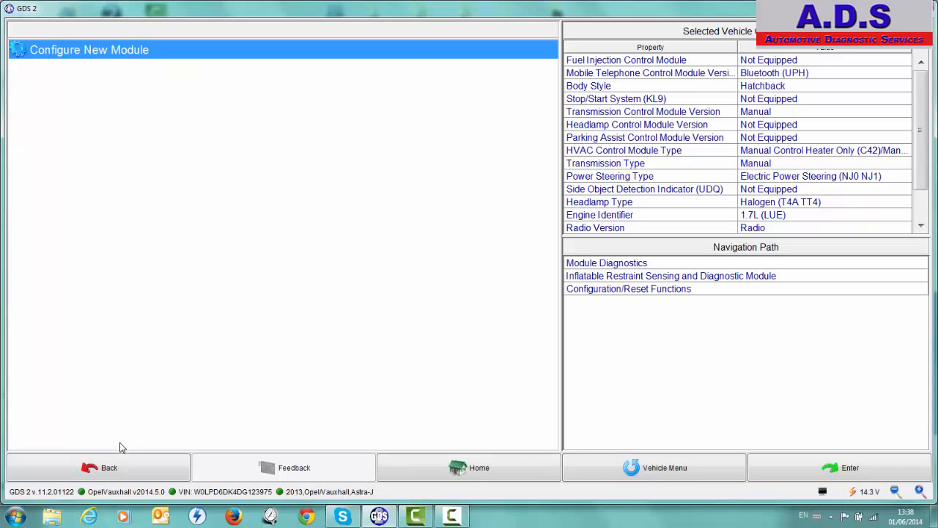
pyautogui.click(123, 470)
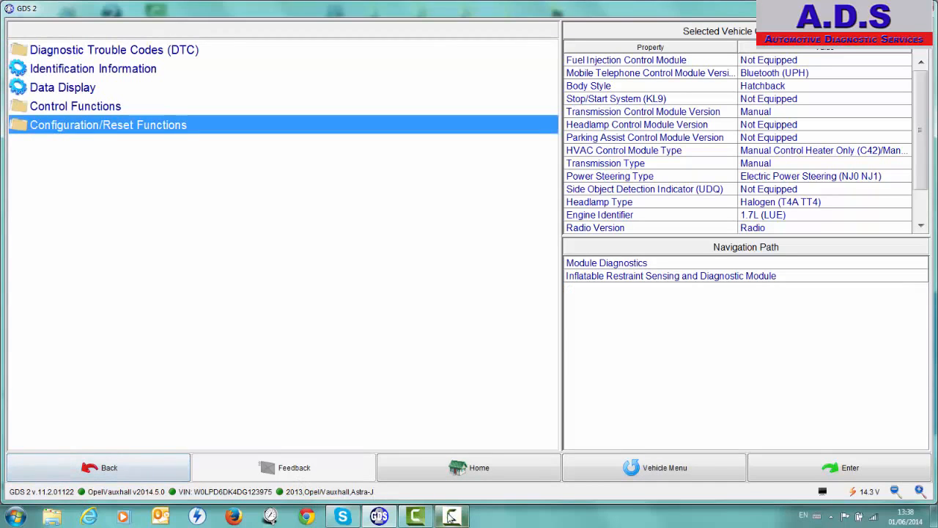
pyautogui.click(450, 517)
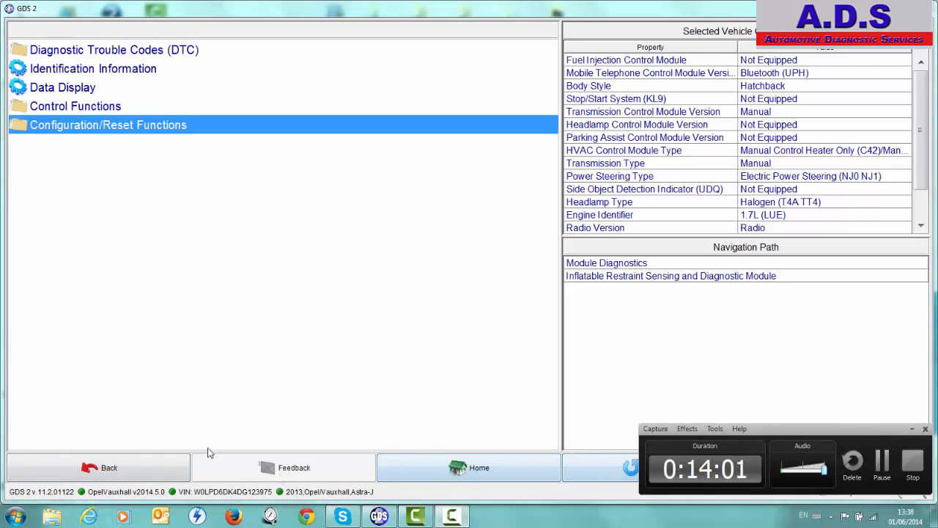
# Leave the module diagnostics and return to the home screen
pyautogui.click(121, 466)
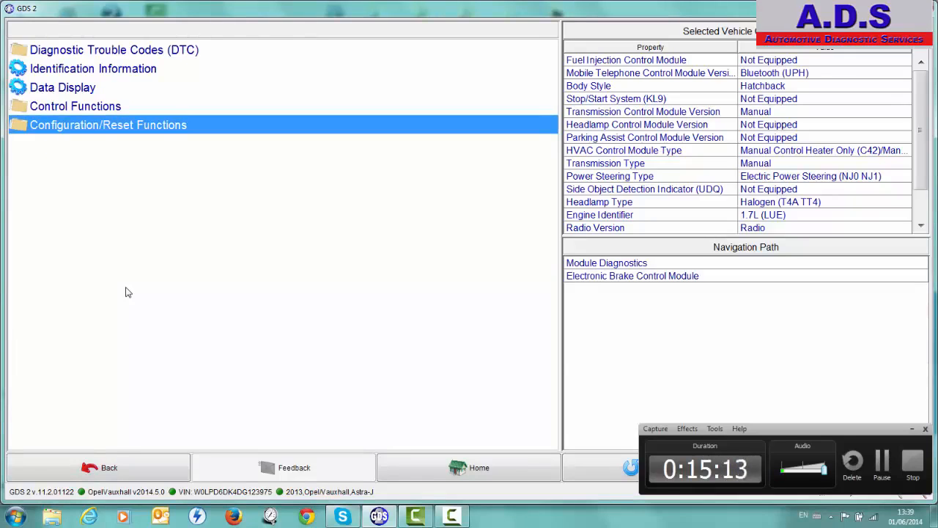
pyautogui.click(103, 470)
pyautogui.click(100, 473)
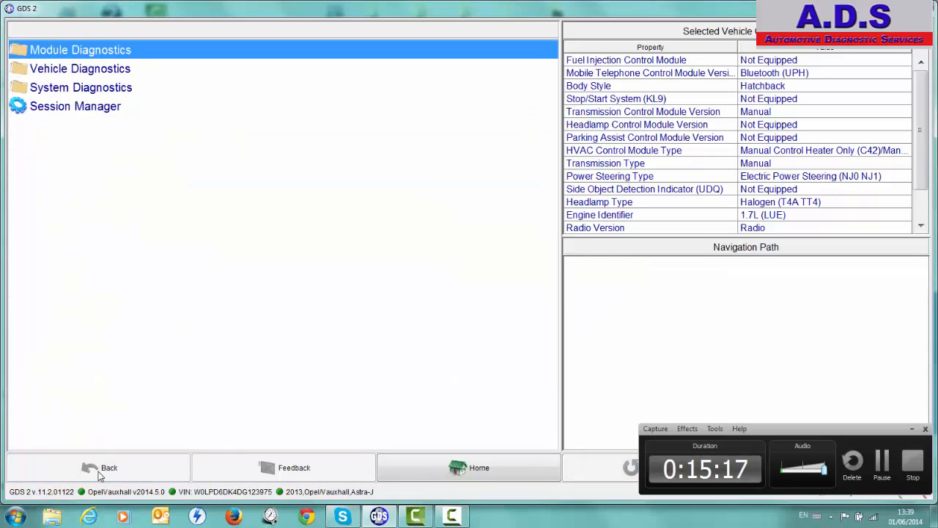
pyautogui.click(480, 473)
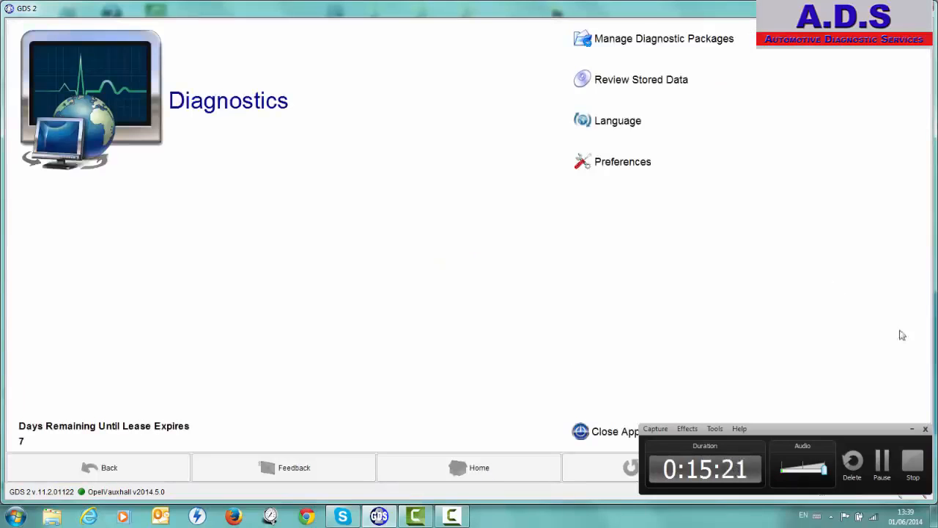
pyautogui.click(923, 427)
pyautogui.click(800, 469)
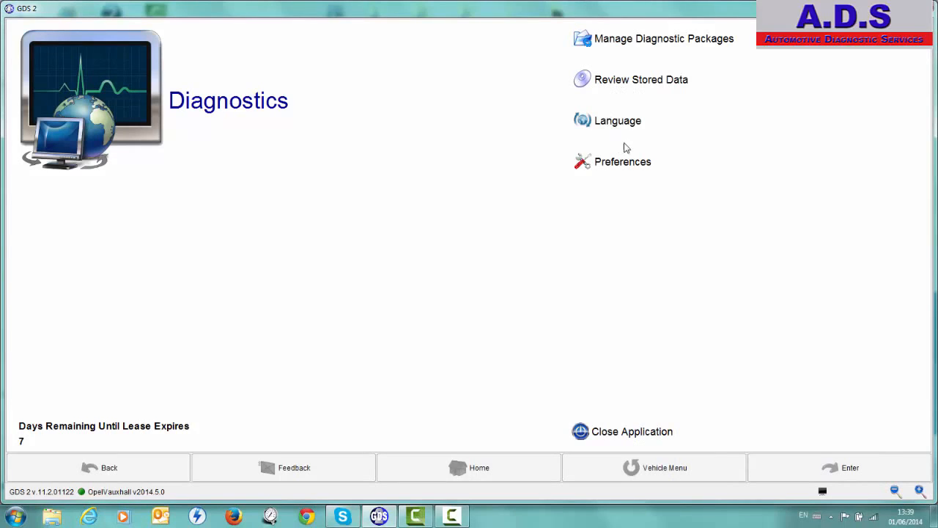
# Open Manage Diagnostic Packages and examine the model years and models covered by the OpelVauxhall package
pyautogui.click(612, 40)
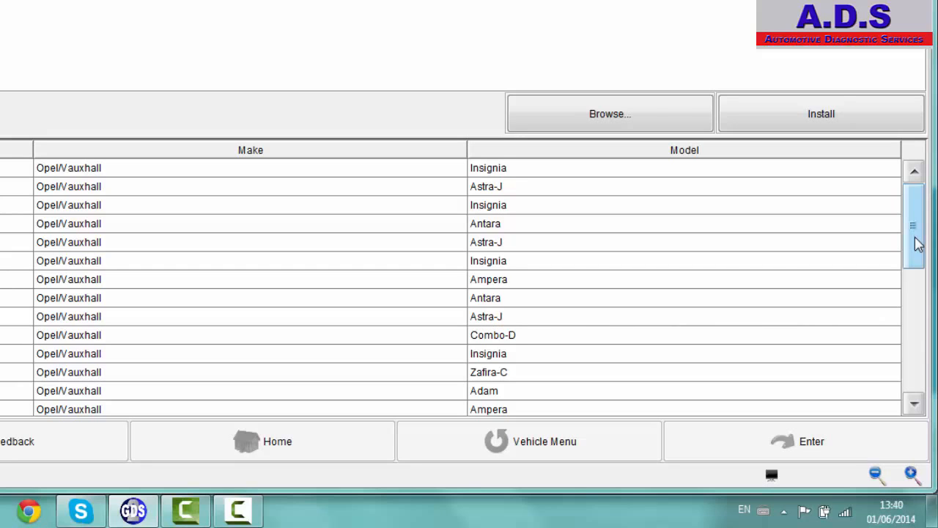
pyautogui.moveTo(918, 244); pyautogui.dragTo(918, 368)
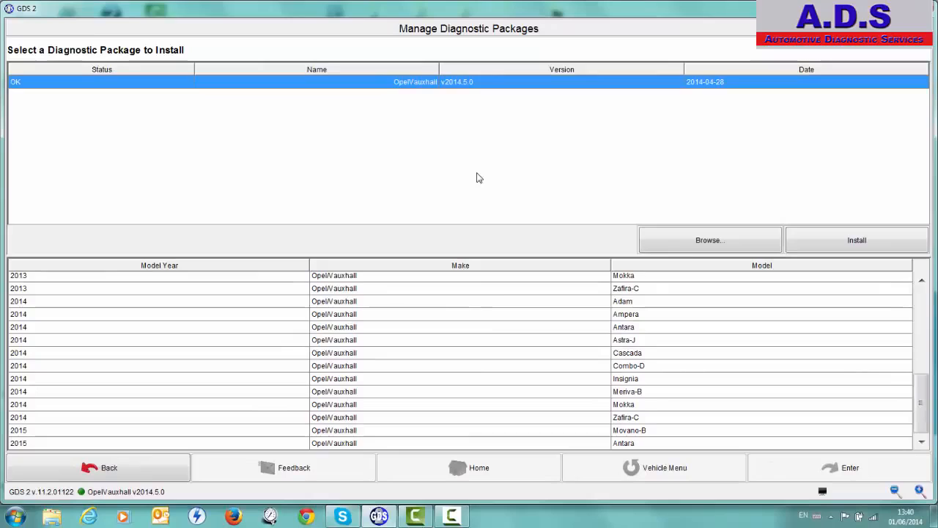
pyautogui.click(457, 517)
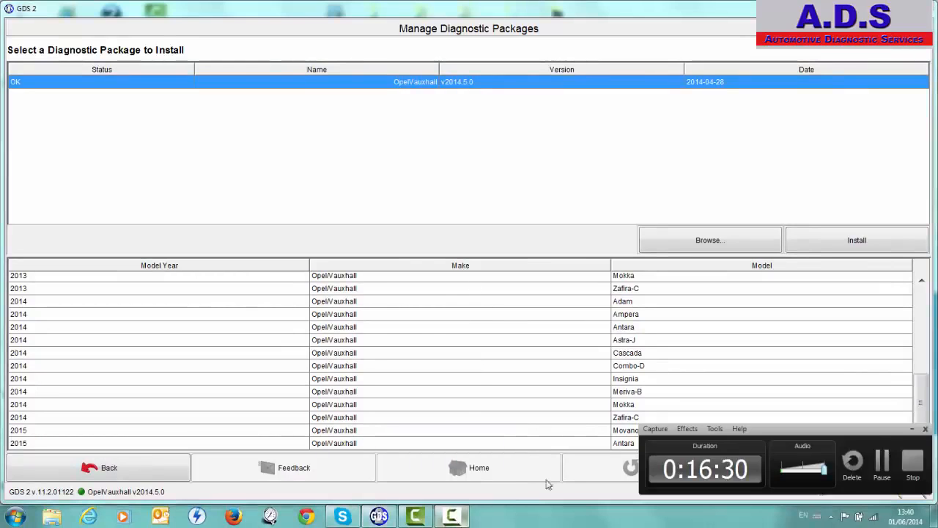